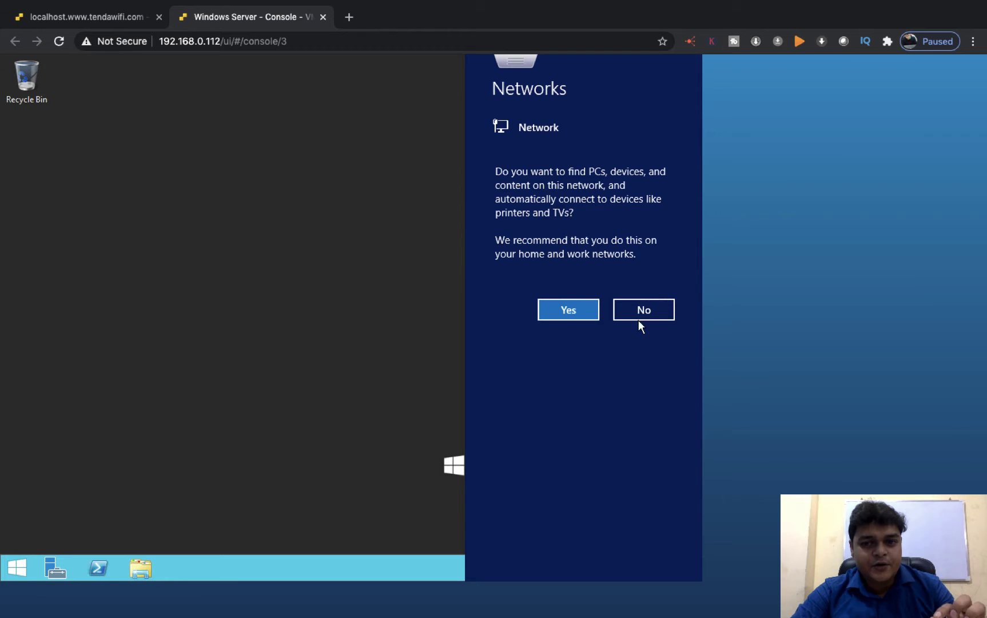
Decline discovery of PCs and devices on the network in the Windows Server guest.
{"action": "left_click", "coordinate": [636, 310]}
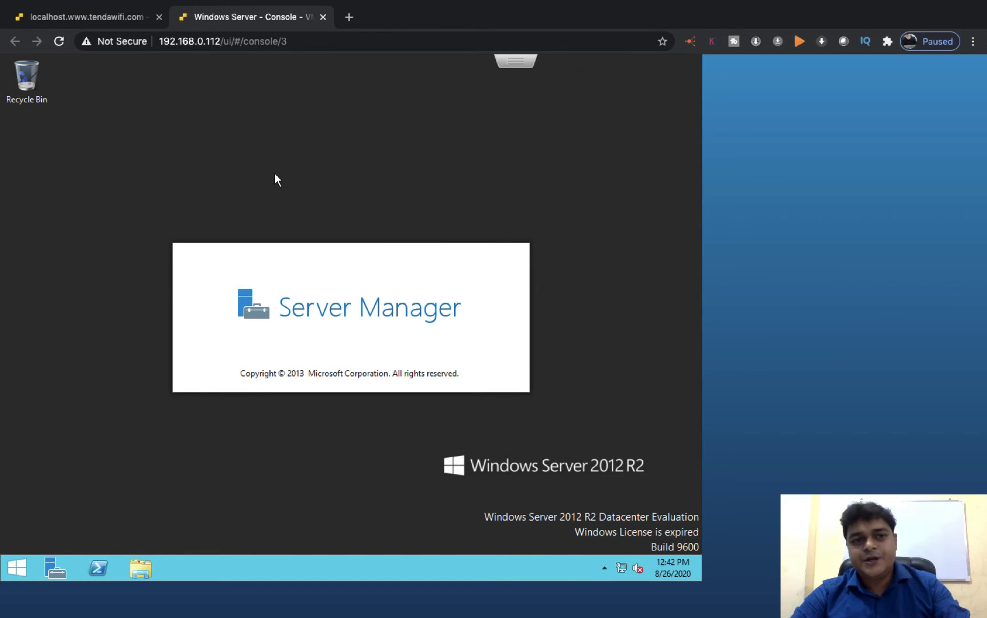
{"action": "key", "text": "ctrl+Left"}
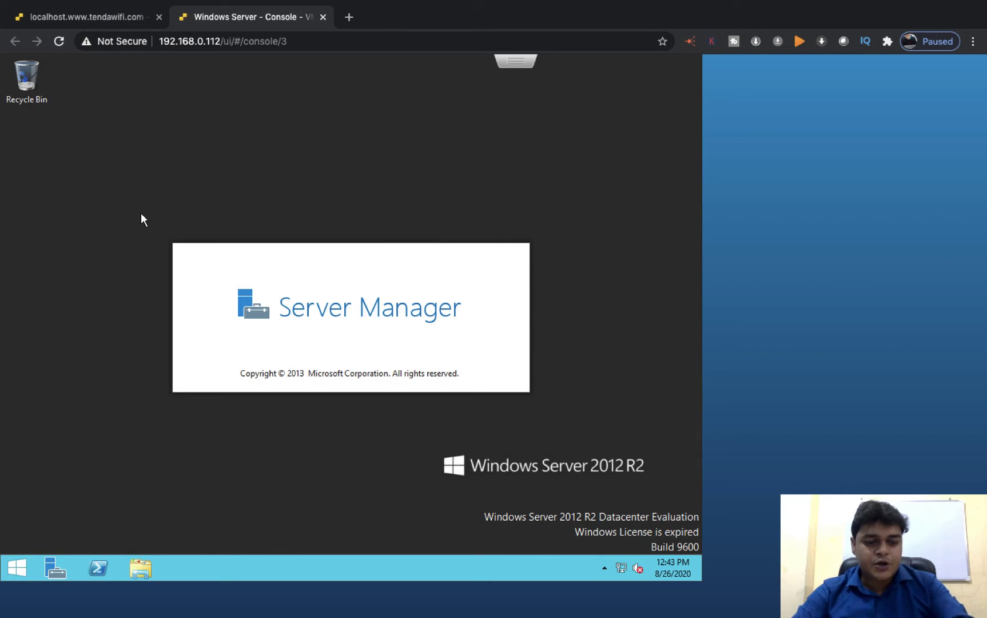
Run "control" in the guest, check the installed programs in Programs and Features, and close the window.
{"action": "key", "text": "super+r"}
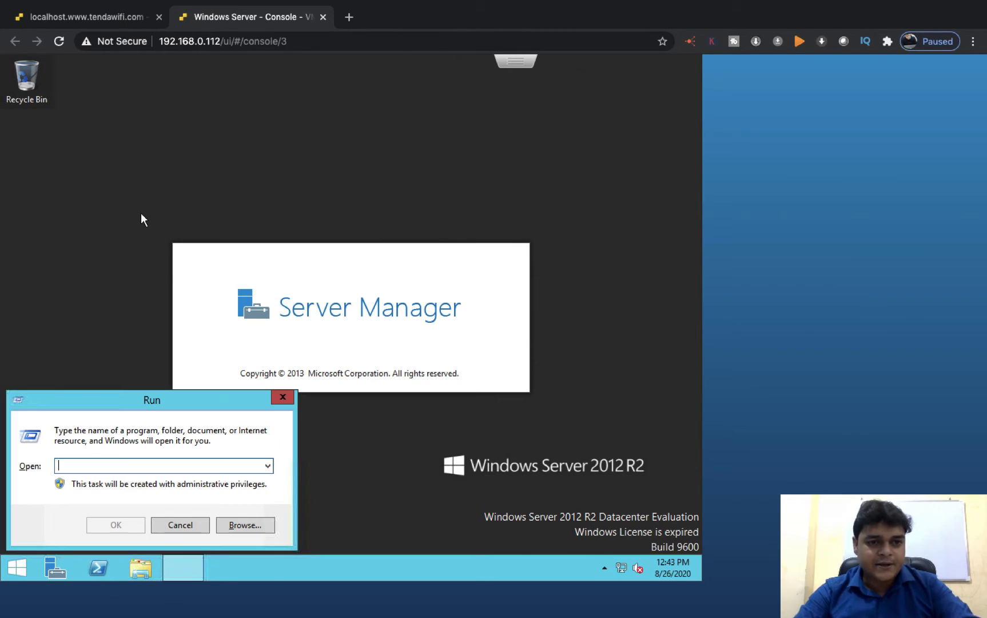
{"action": "type", "text": "control"}
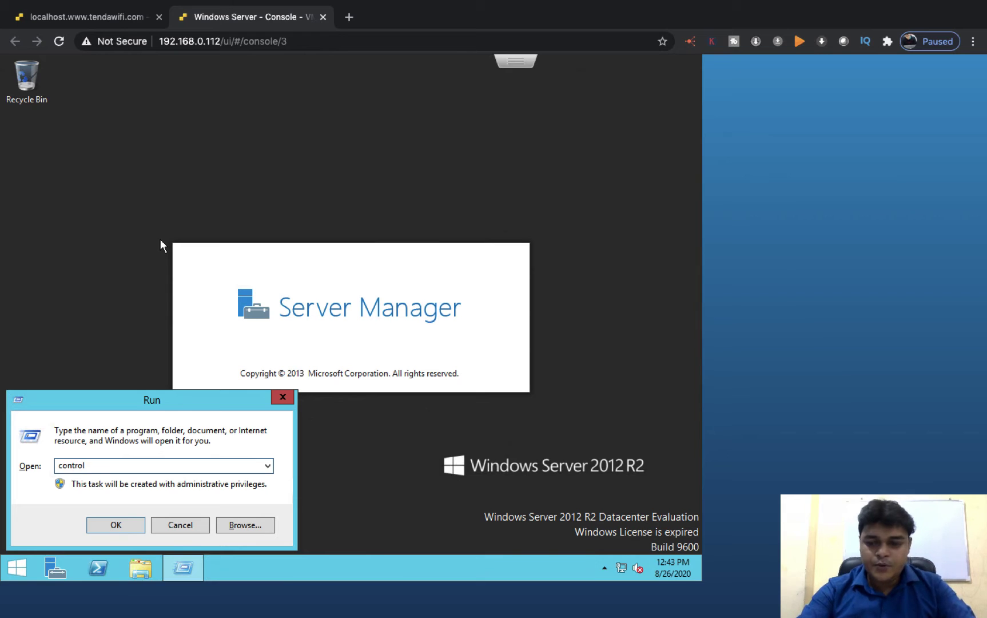
{"action": "key", "text": "Return"}
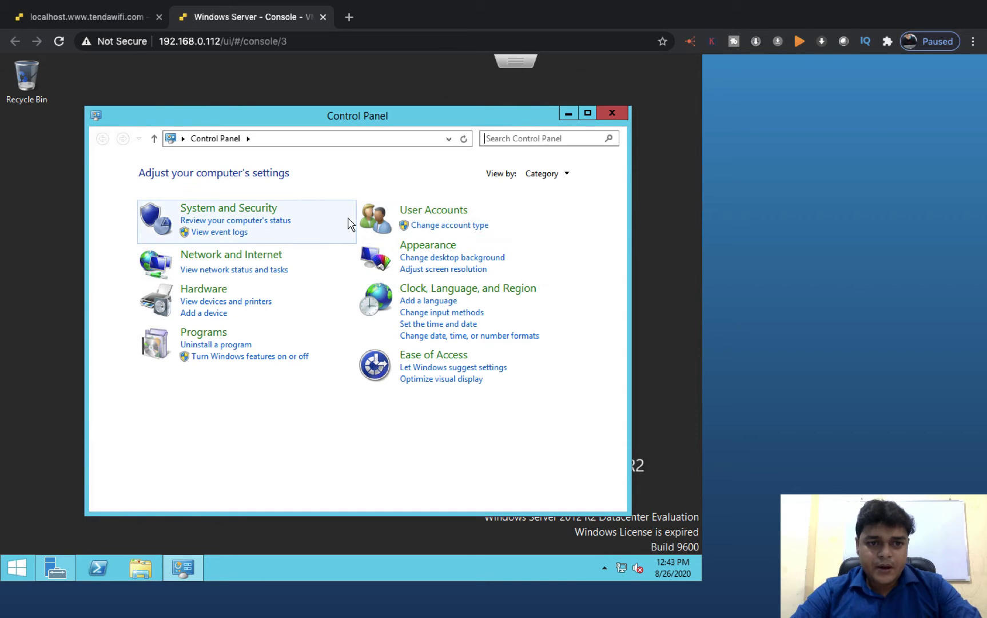
{"action": "left_click", "coordinate": [212, 344]}
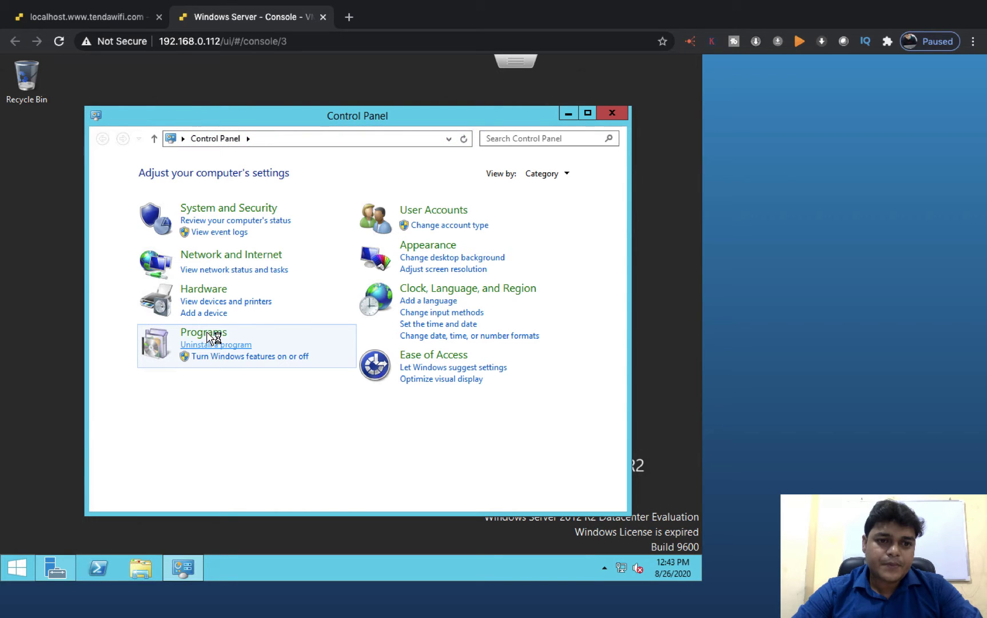
{"action": "left_click", "coordinate": [212, 343]}
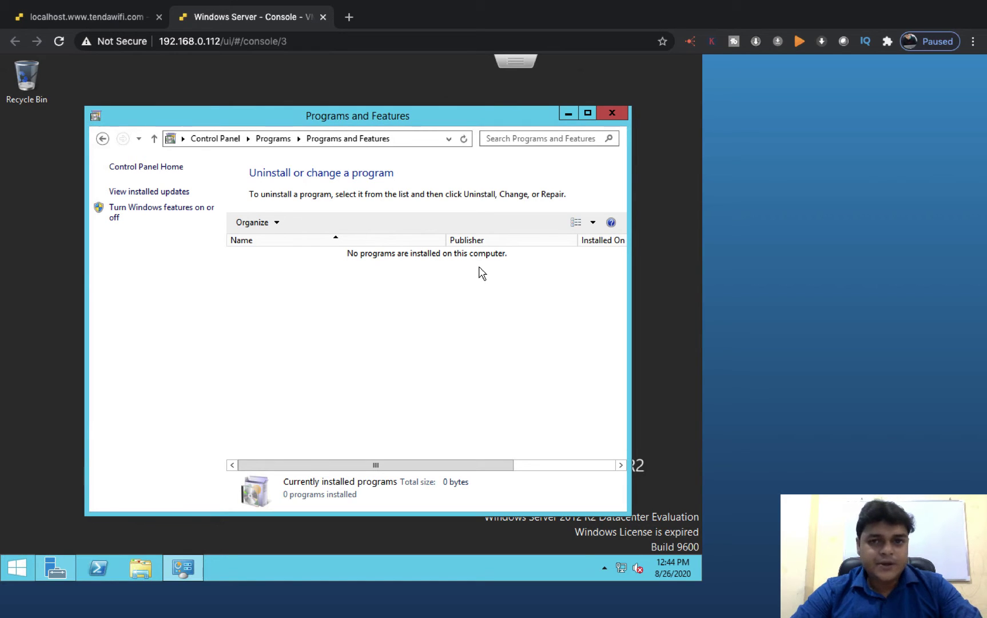
{"action": "left_click", "coordinate": [618, 112]}
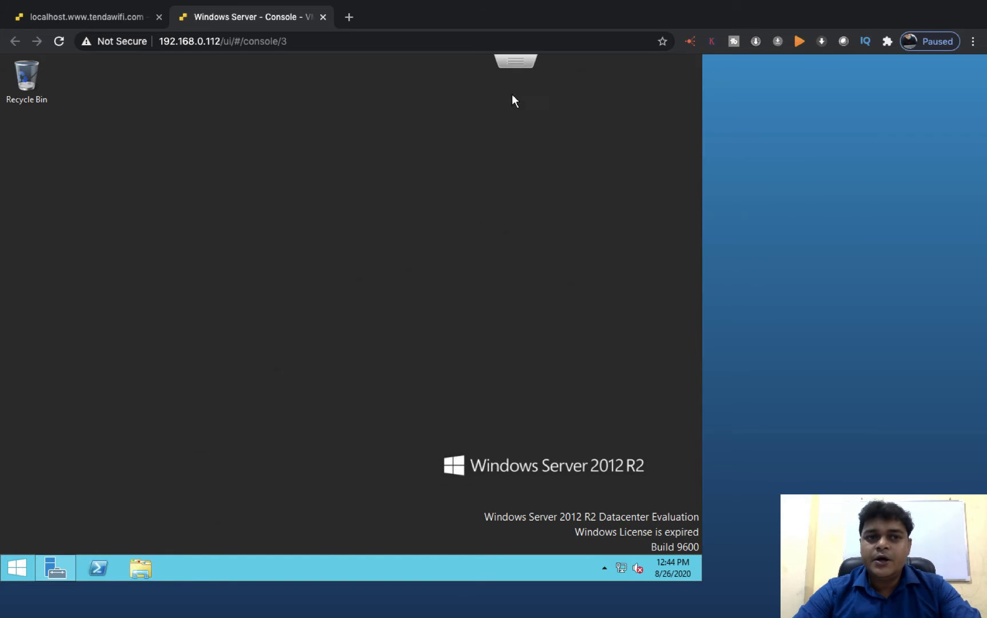
Switch to the ESXi host client and mount the VMware Tools installer for the Windows Server virtual machine.
{"action": "left_click", "coordinate": [115, 18]}
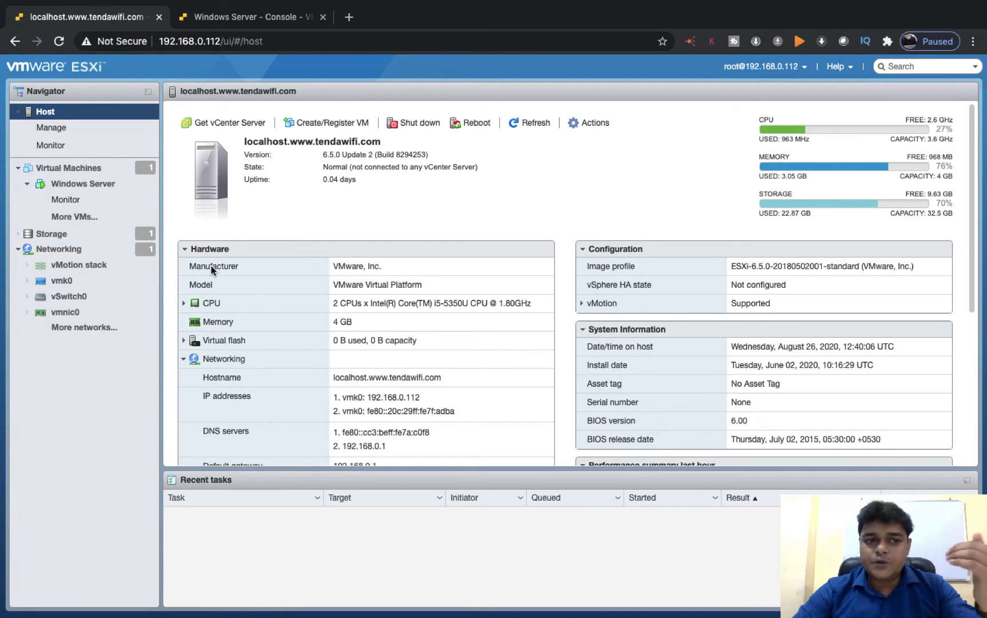
{"action": "left_click", "coordinate": [93, 190]}
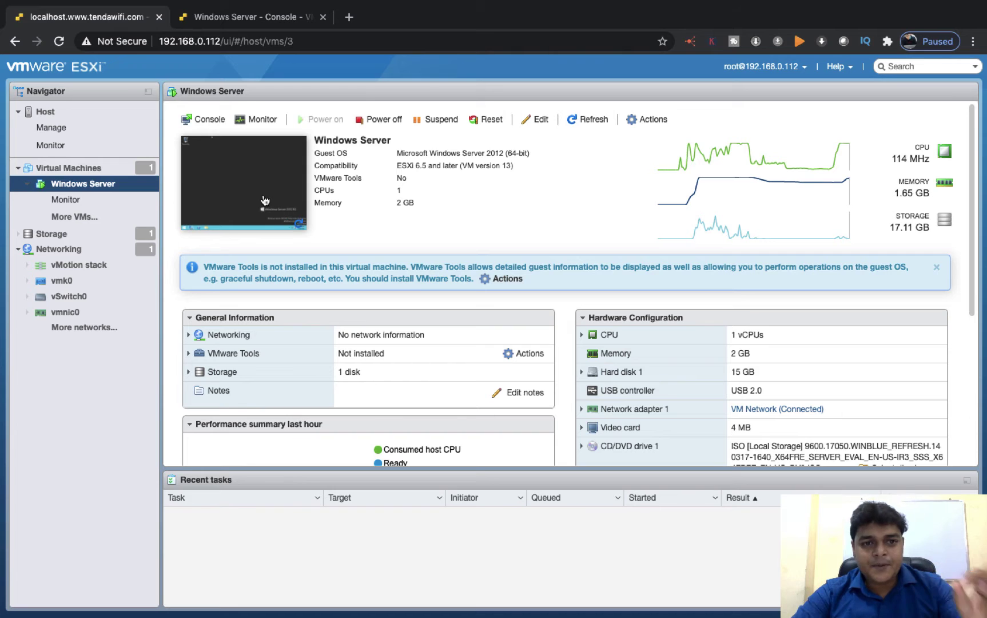
{"action": "left_click", "coordinate": [653, 118]}
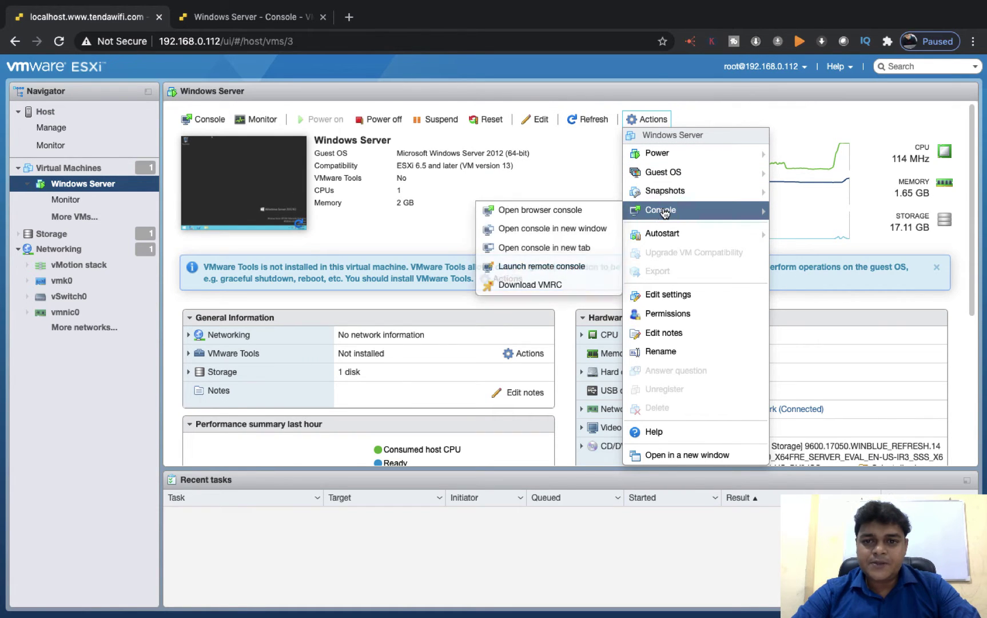
{"action": "mouse_move", "coordinate": [667, 176]}
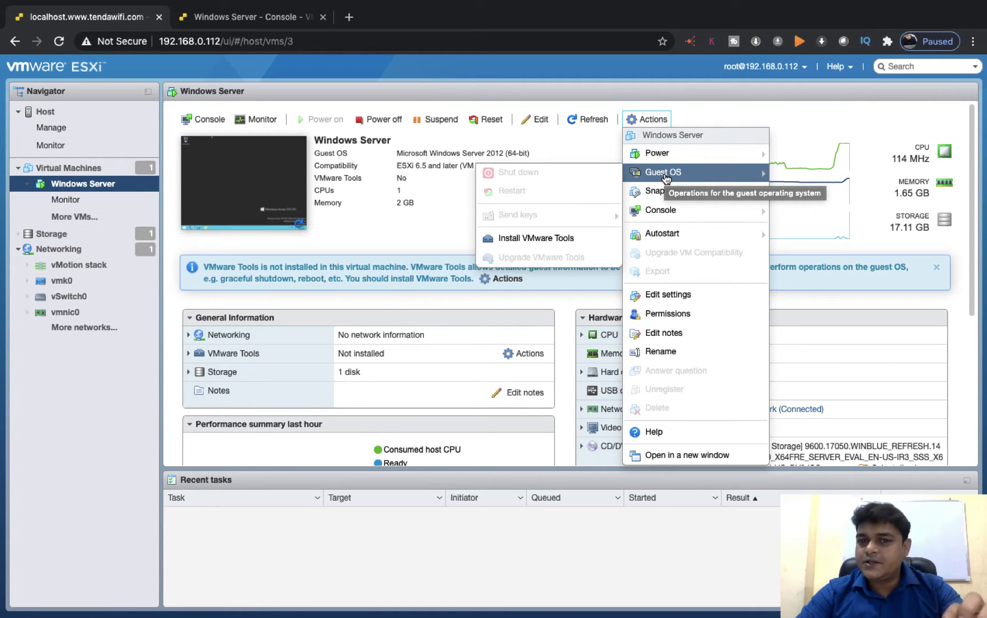
{"action": "left_click", "coordinate": [527, 243]}
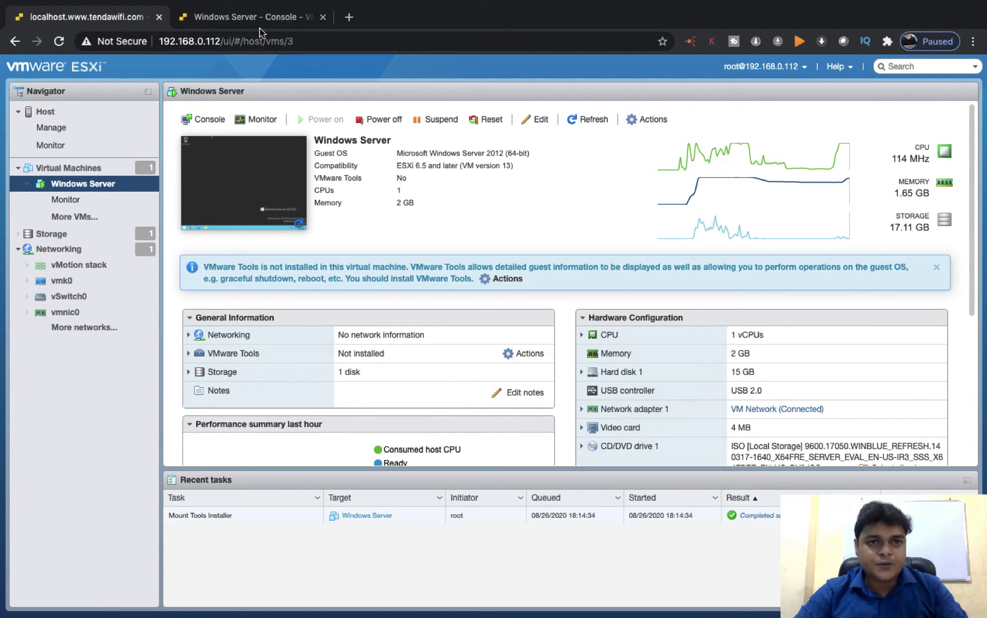
Return to the Windows Server console, launch the VMware Tools installer from DVD Drive (D:), and minimize the This PC window.
{"action": "left_click", "coordinate": [247, 21]}
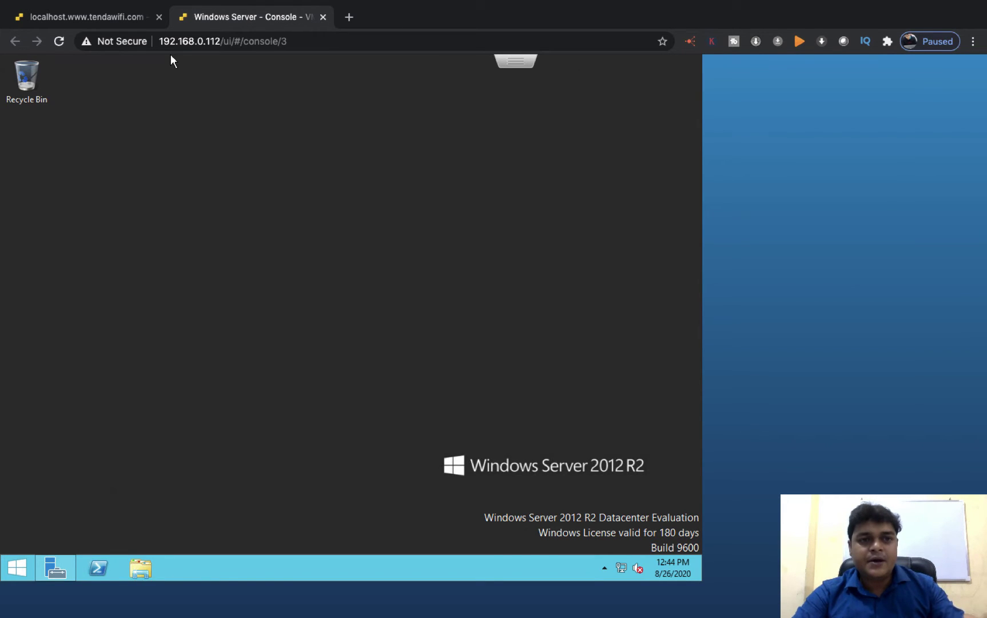
{"action": "left_click", "coordinate": [307, 172]}
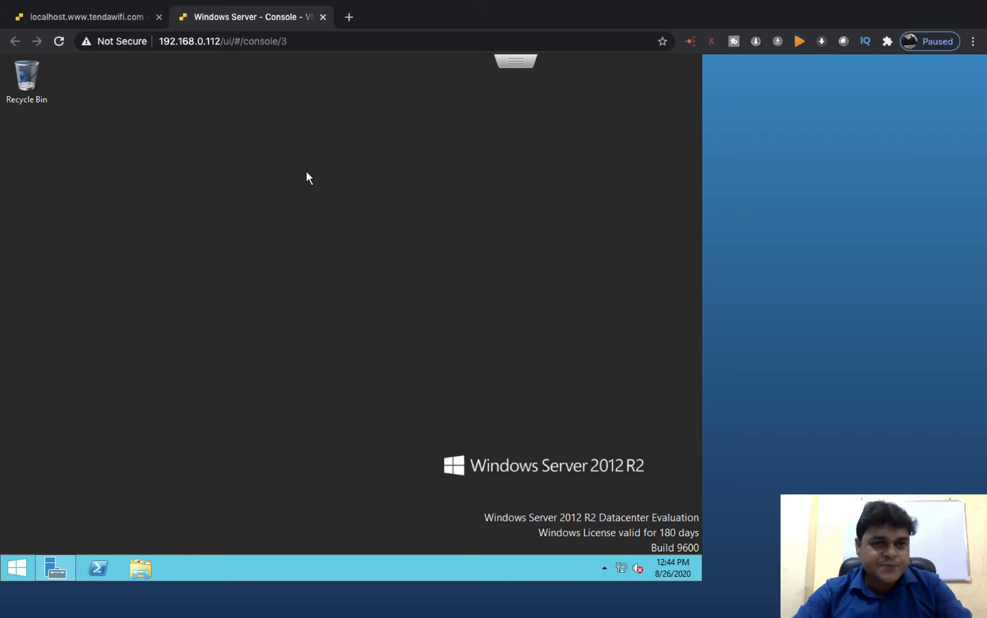
{"action": "key", "text": "super+e"}
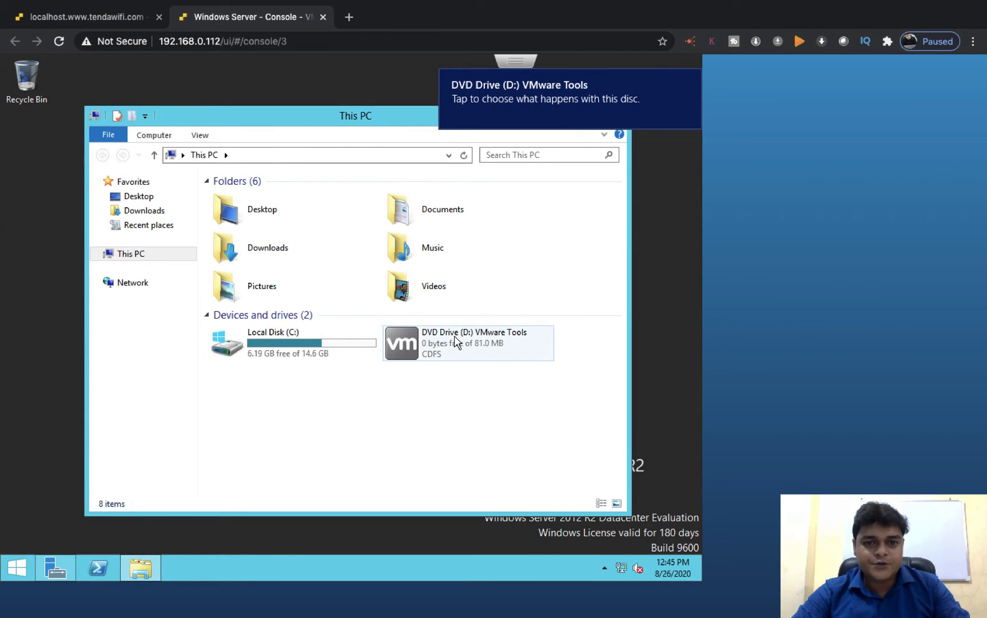
{"action": "left_click", "coordinate": [456, 341]}
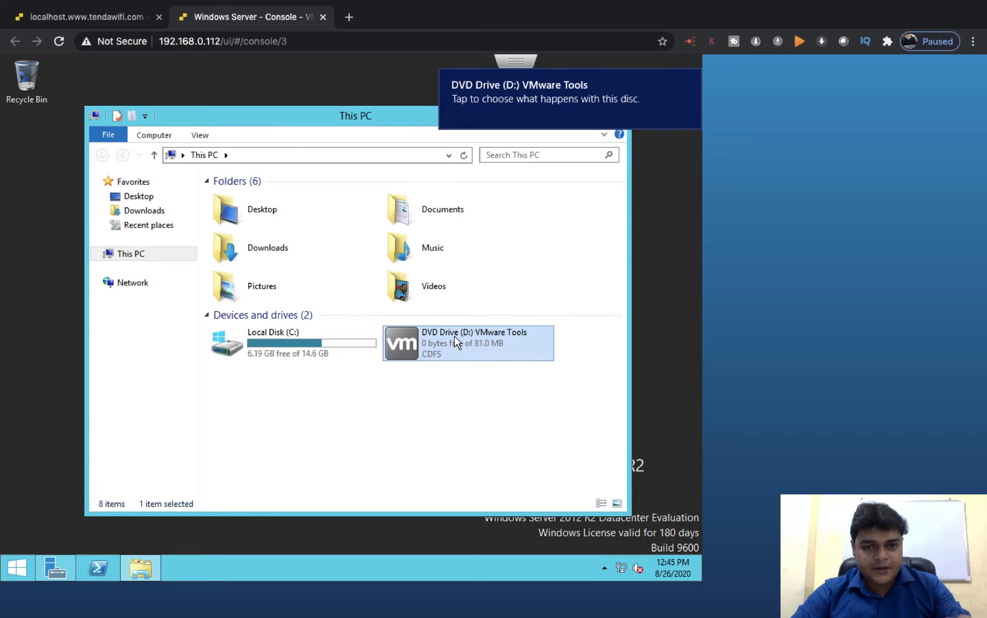
{"action": "right_click", "coordinate": [456, 341]}
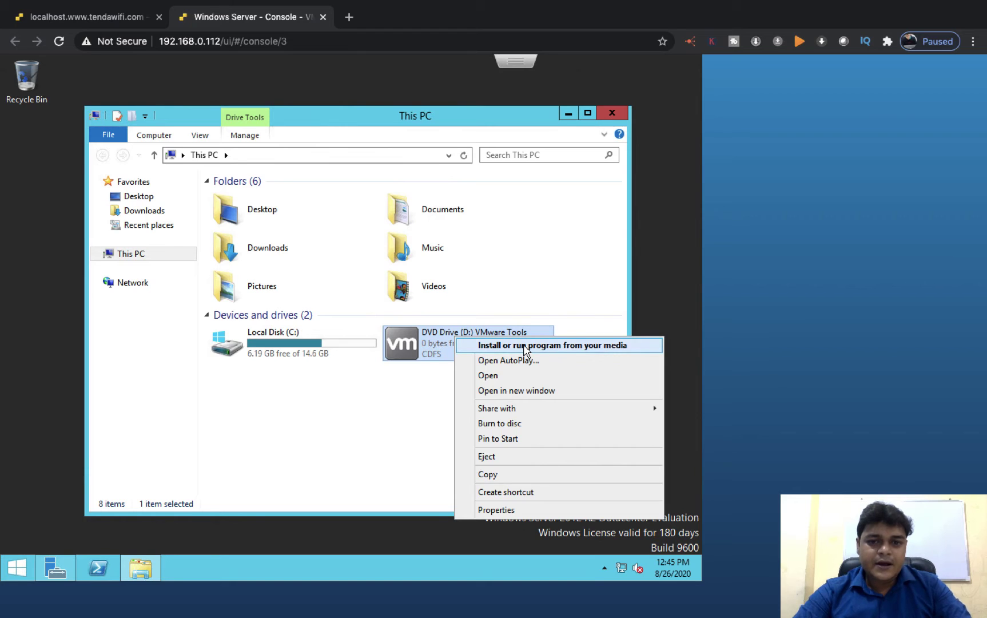
{"action": "left_click", "coordinate": [524, 346]}
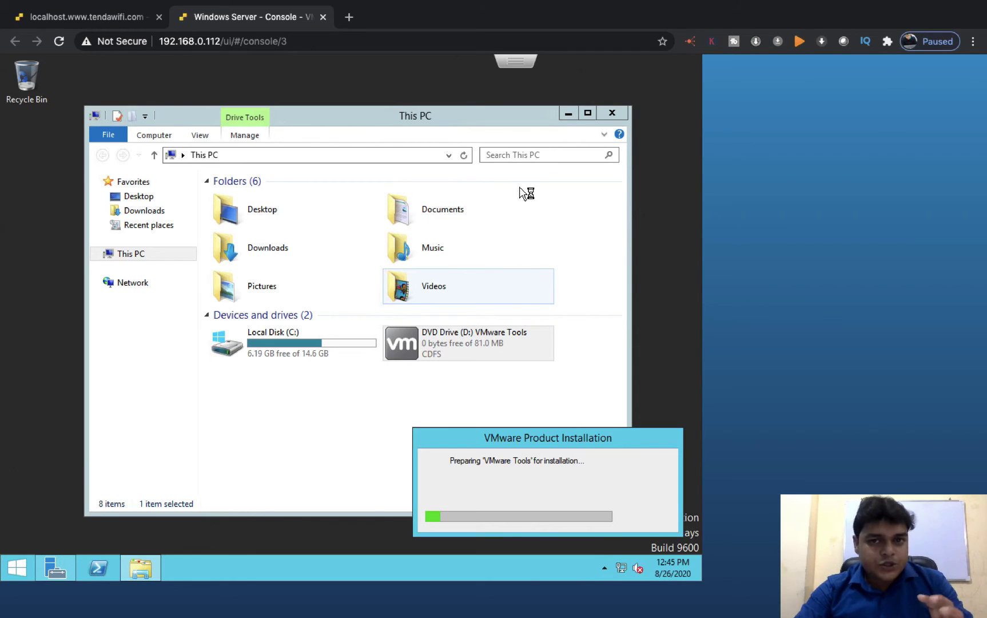
{"action": "left_click", "coordinate": [569, 115]}
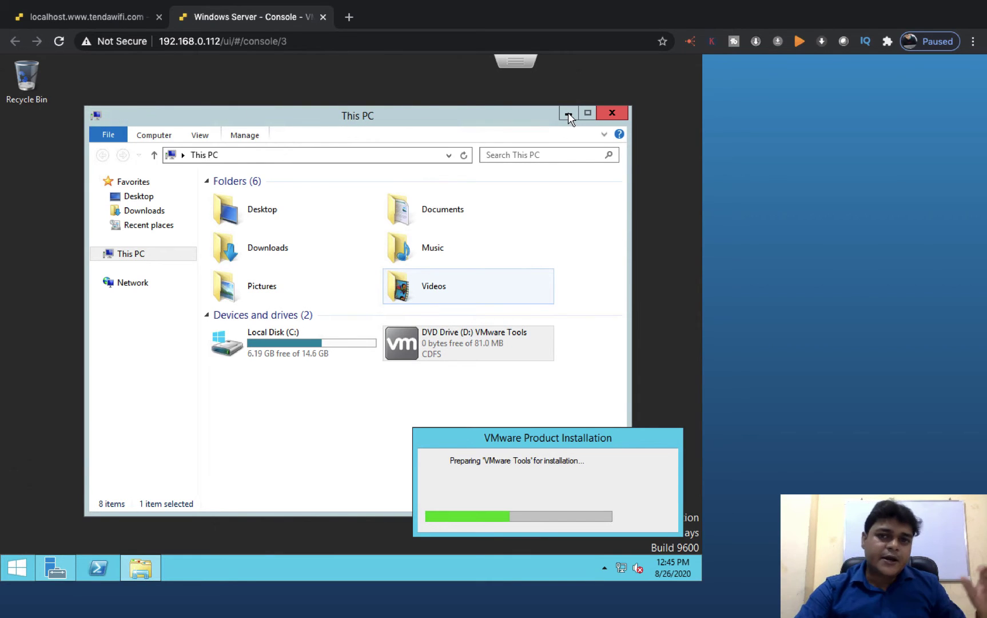
{"action": "left_click", "coordinate": [568, 115]}
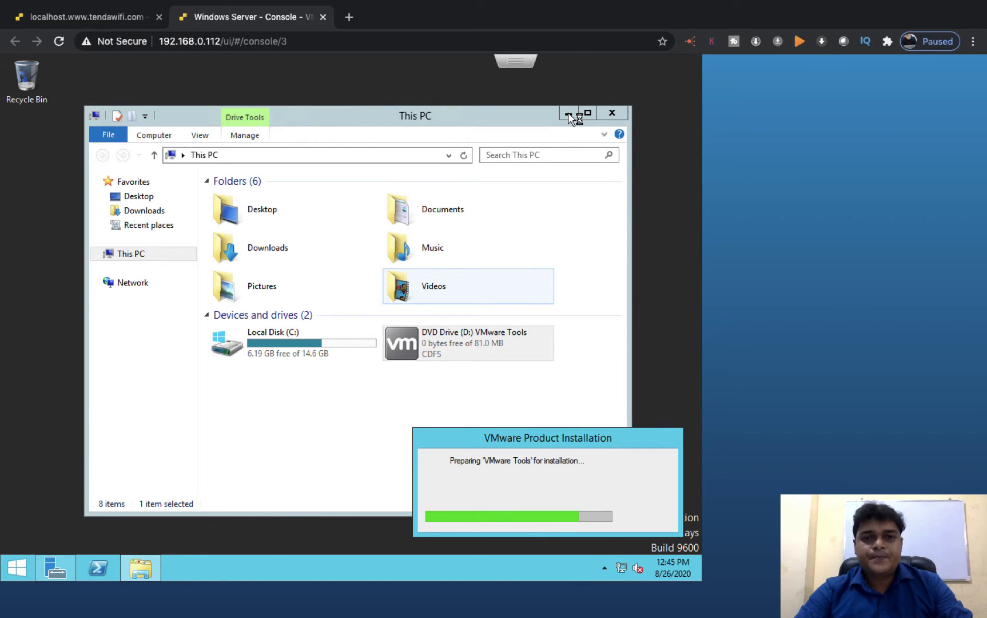
{"action": "left_click", "coordinate": [568, 115]}
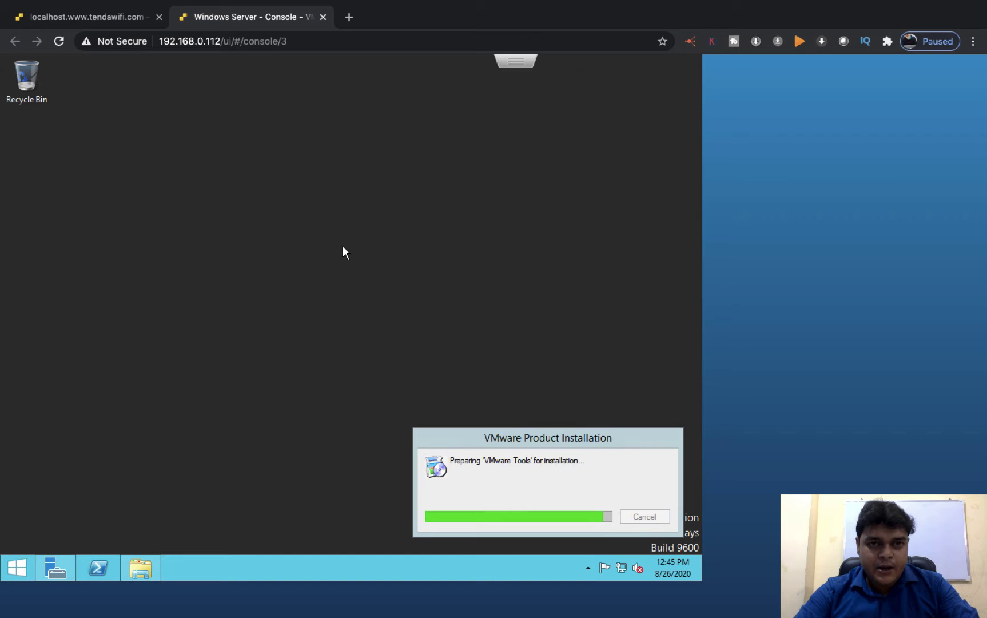
{"action": "key", "text": "ctrl+Left"}
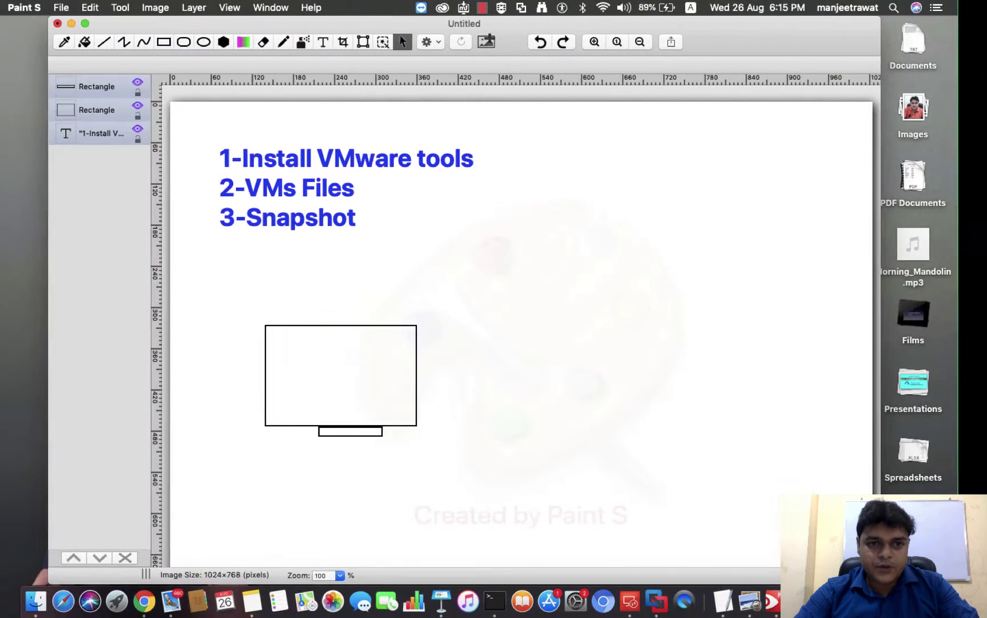
{"action": "left_click", "coordinate": [400, 200]}
{"action": "left_click", "coordinate": [571, 264]}
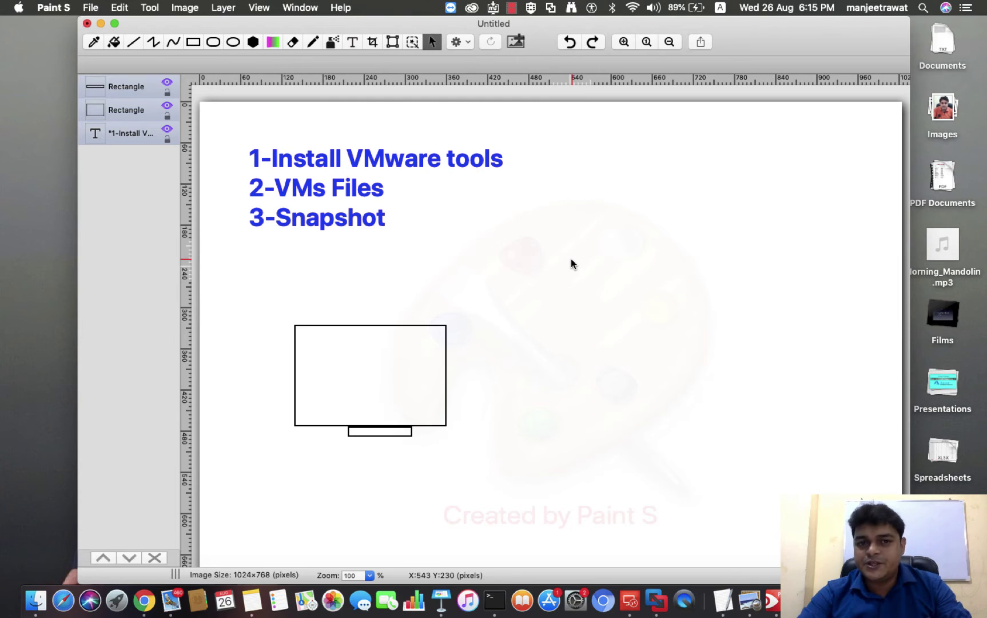
{"action": "key", "text": "ctrl+Right"}
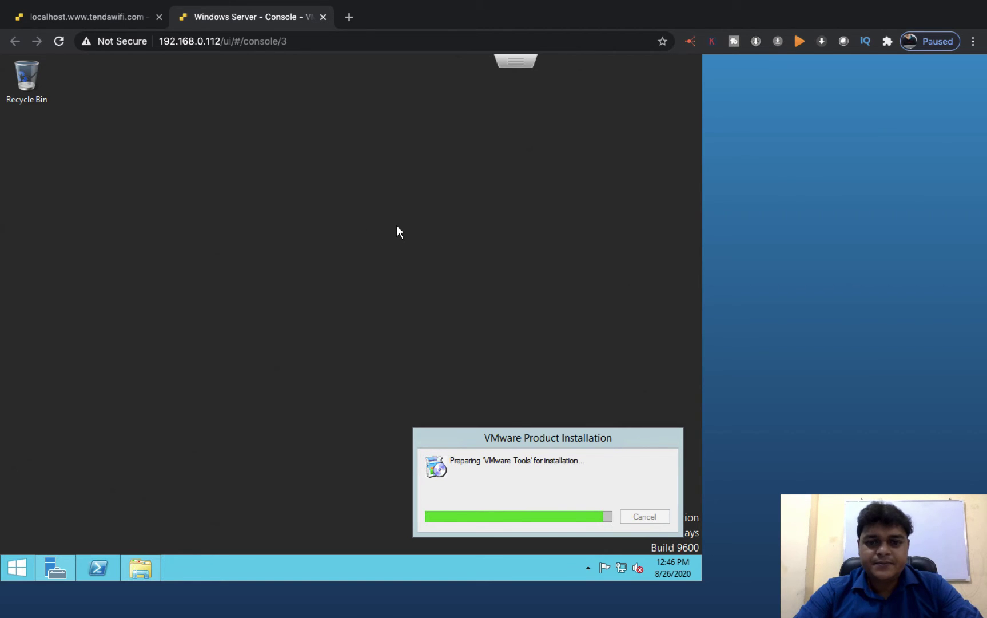
{"action": "key", "text": "ctrl+Left"}
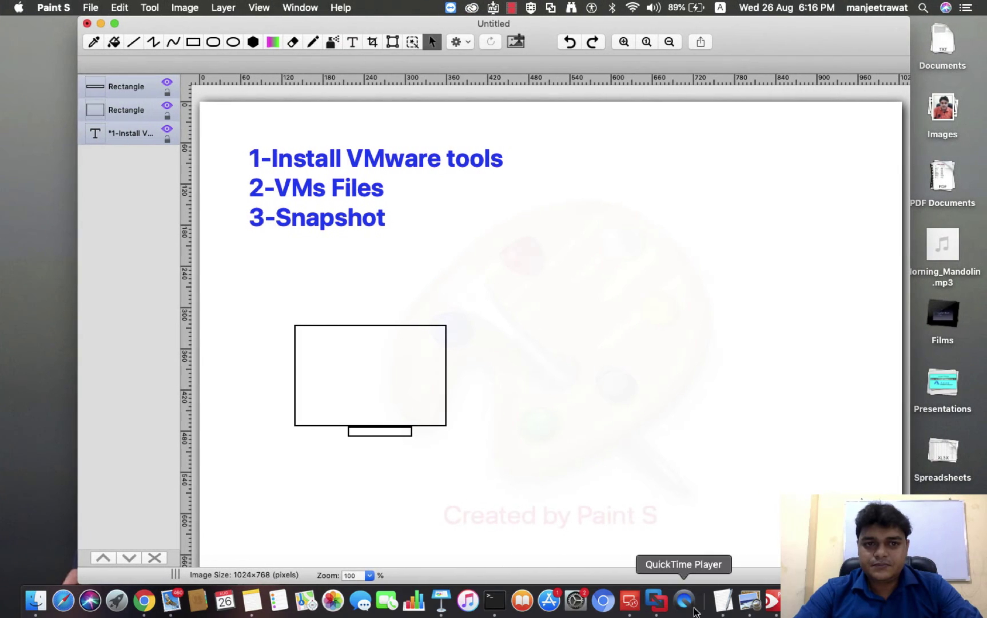
{"action": "left_click", "coordinate": [115, 23]}
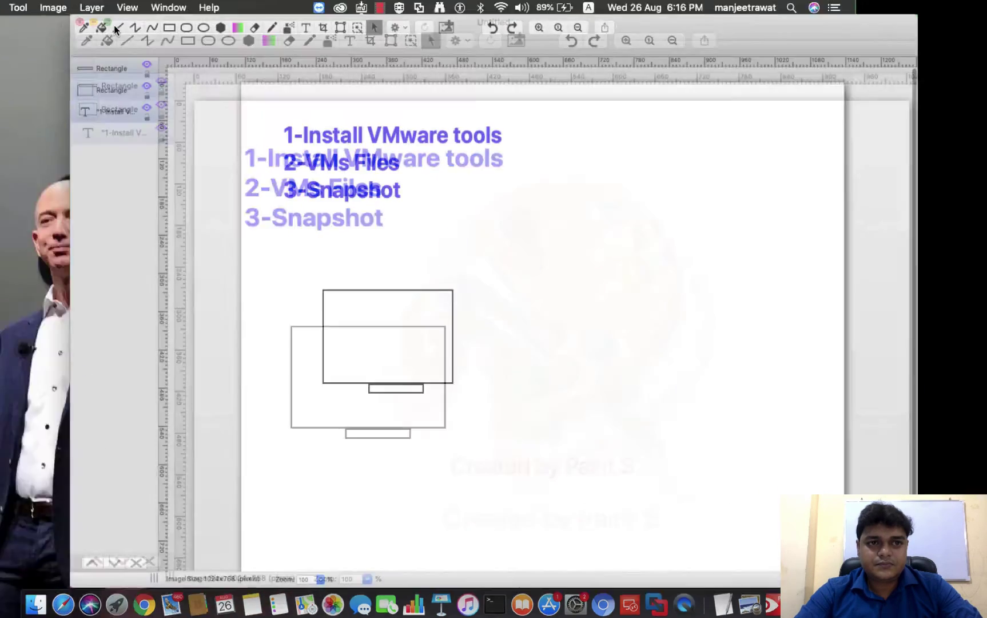
{"action": "key", "text": "ctrl+Left"}
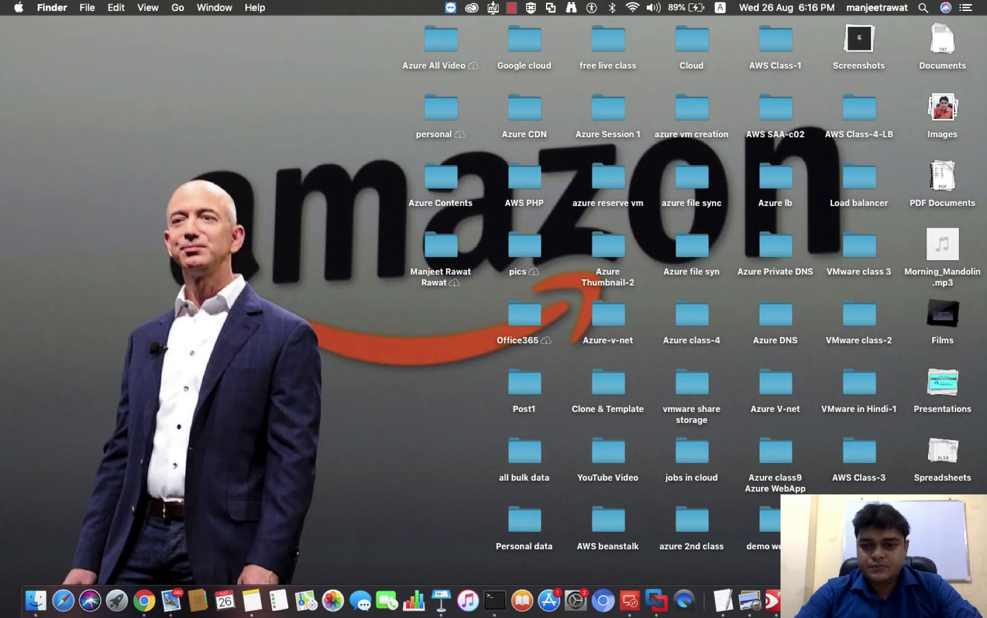
{"action": "right_click", "coordinate": [892, 600]}
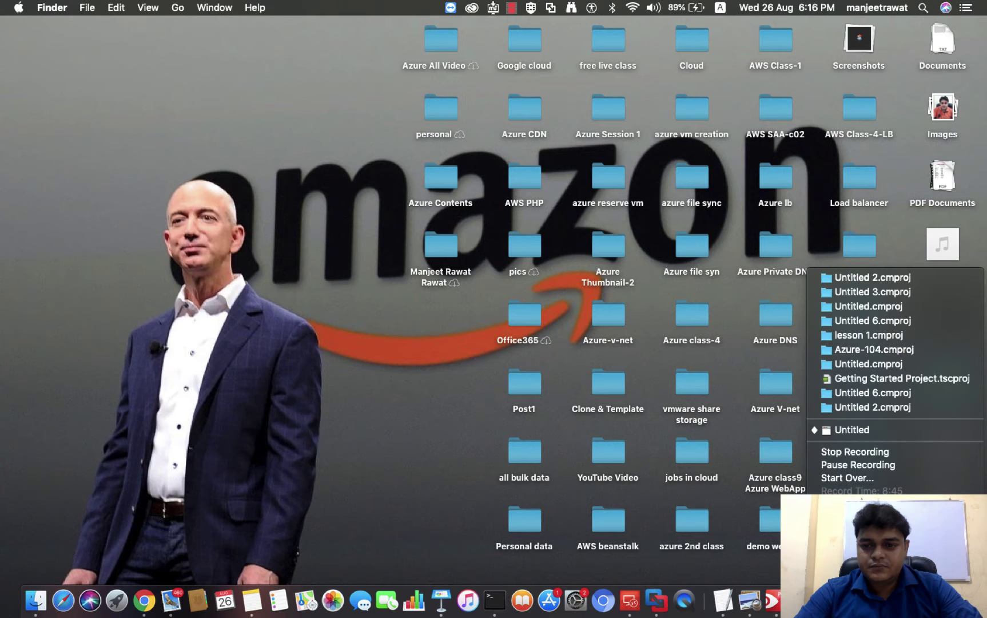
{"action": "left_click", "coordinate": [852, 465]}
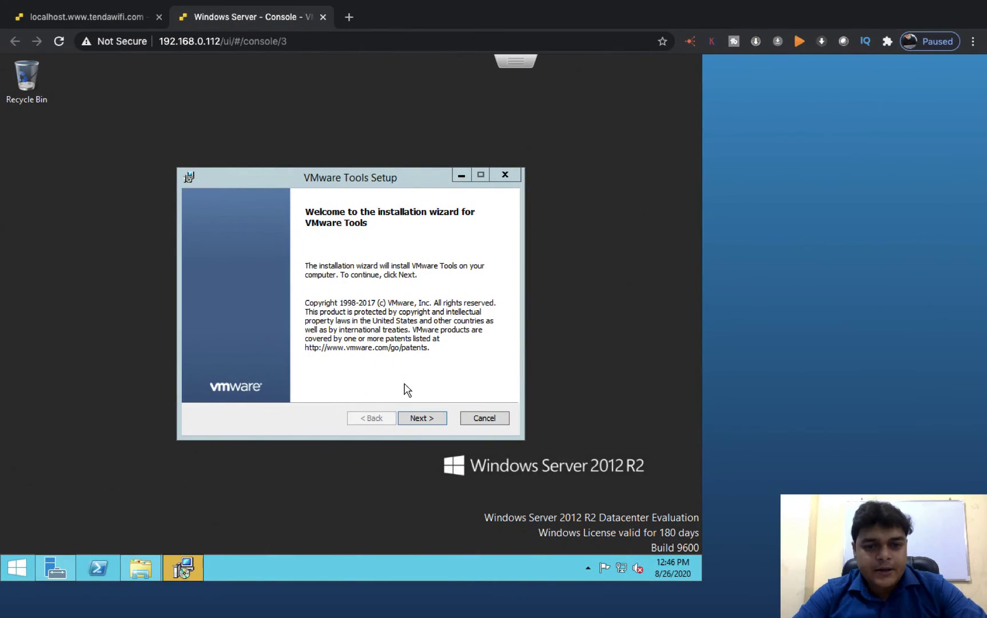
Install VMware Tools with the setup wizard's default options and finish the wizard.
{"action": "left_click", "coordinate": [409, 434]}
{"action": "left_click", "coordinate": [422, 417]}
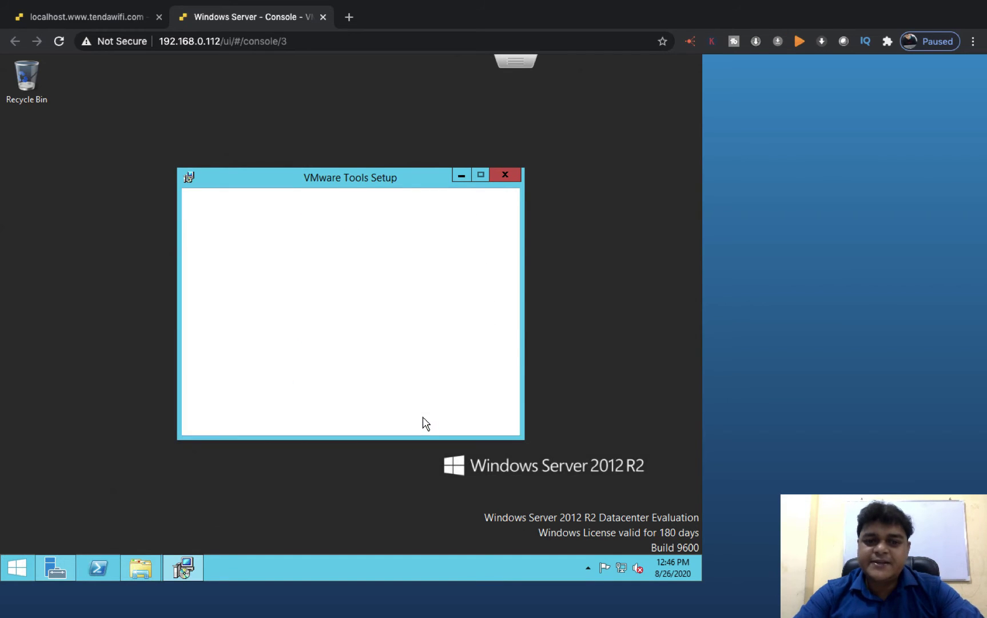
{"action": "left_click", "coordinate": [420, 417]}
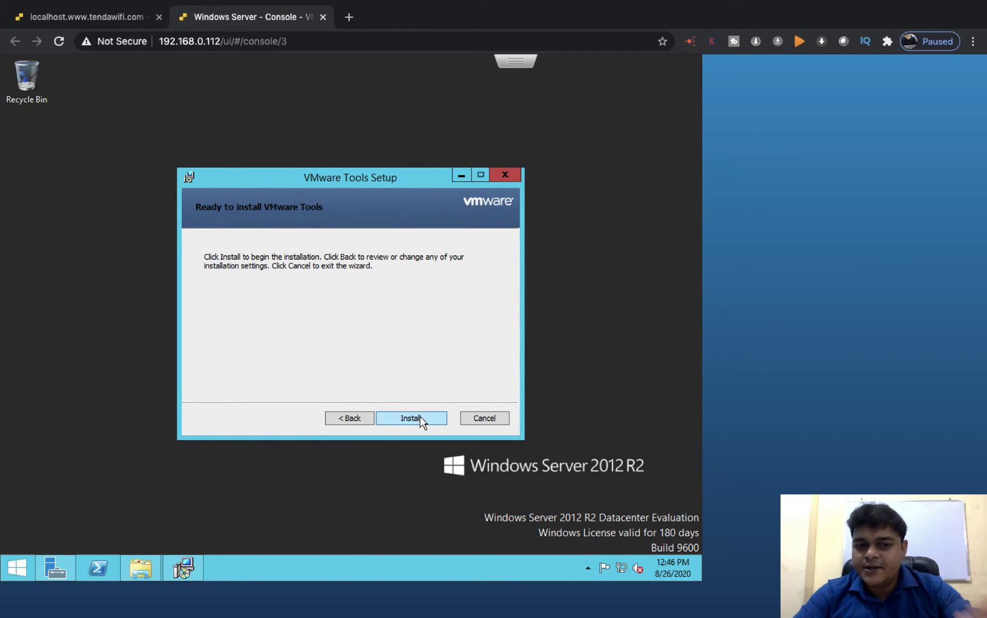
{"action": "left_click", "coordinate": [420, 417]}
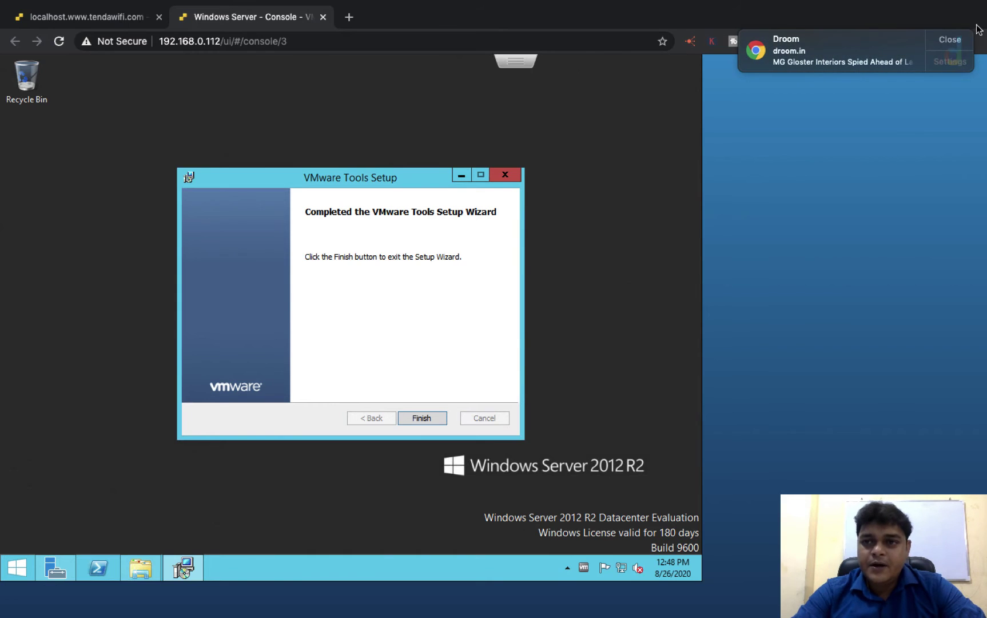
{"action": "left_click", "coordinate": [954, 44]}
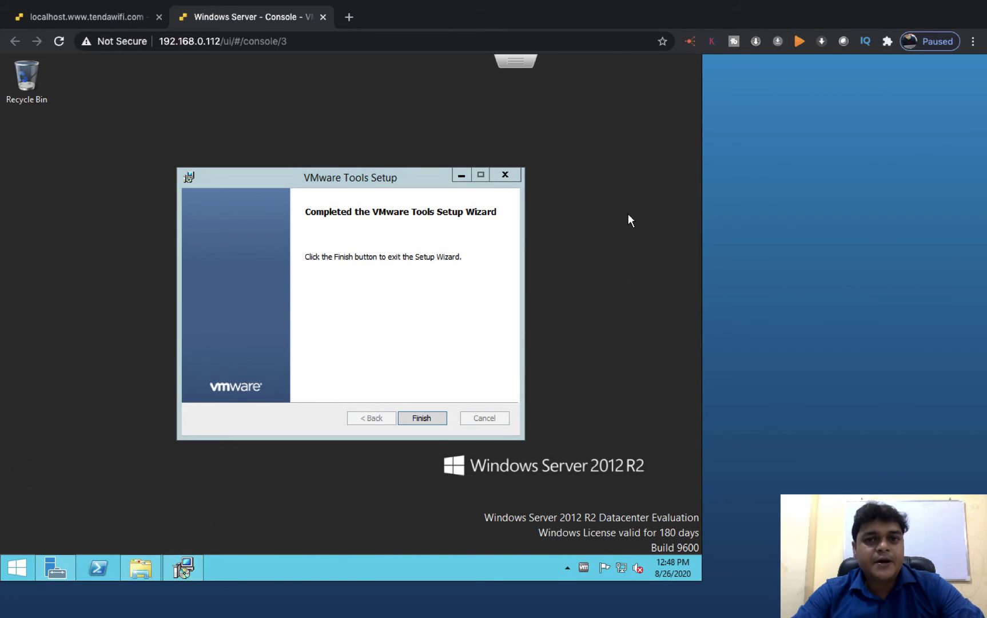
{"action": "left_click", "coordinate": [426, 419]}
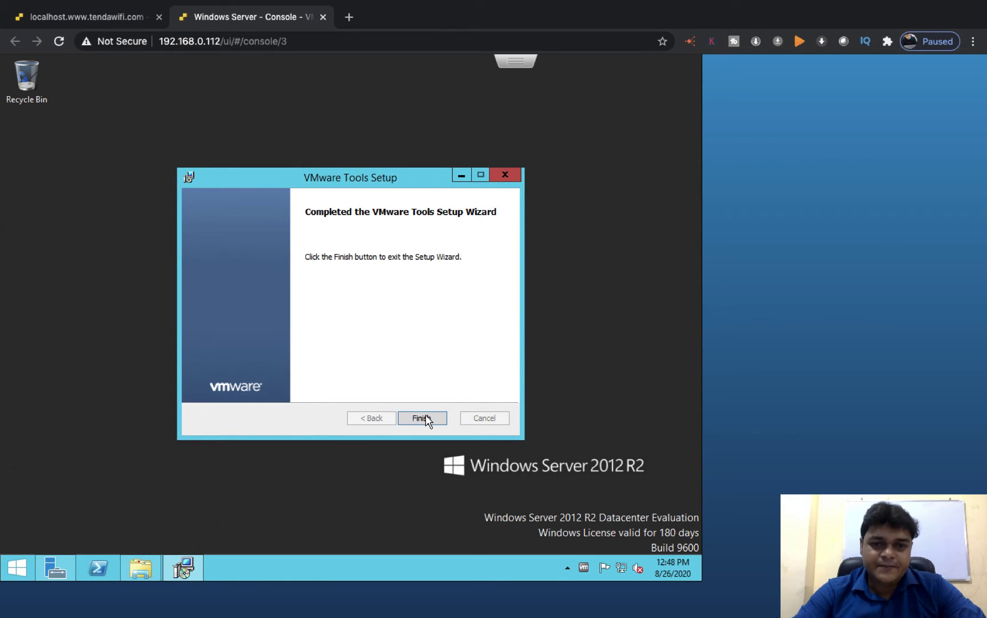
Exit the completed VMware Tools setup wizard and restart the Windows Server guest to apply the configuration changes.
{"action": "left_click", "coordinate": [423, 418]}
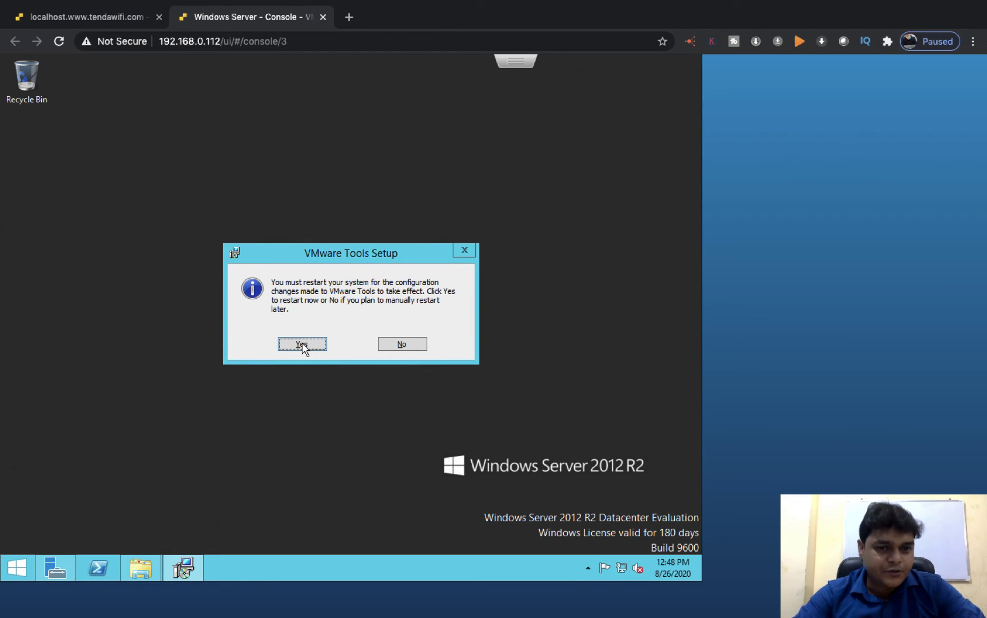
{"action": "left_click", "coordinate": [303, 344]}
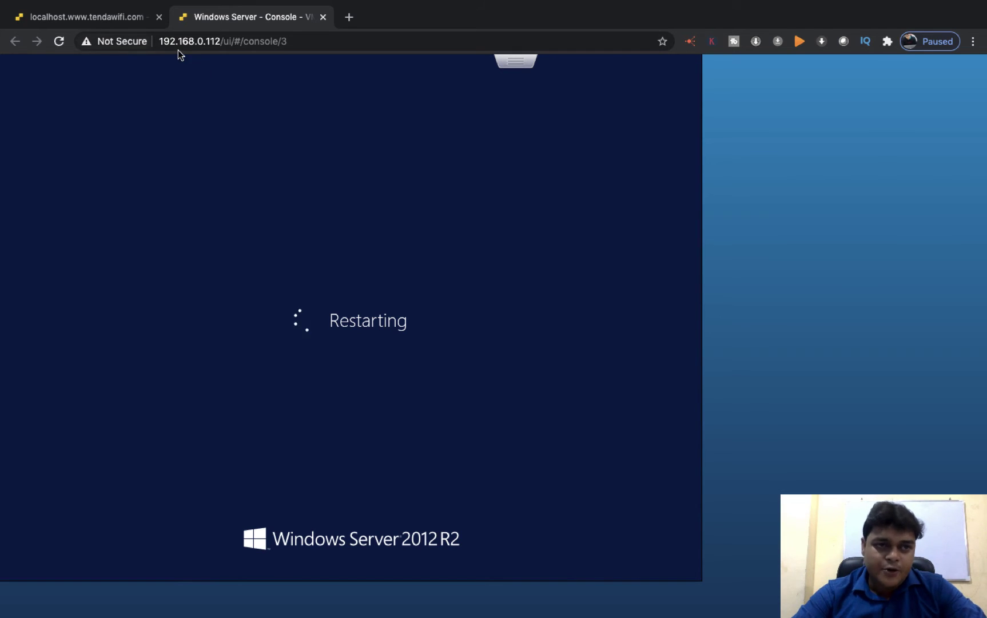
Switch to the ESXi host client, examine Hard disk 1 in the Windows Server virtual machine's hardware settings, and leave without saving.
{"action": "left_click", "coordinate": [102, 18]}
{"action": "key", "text": "ctrl+Left"}
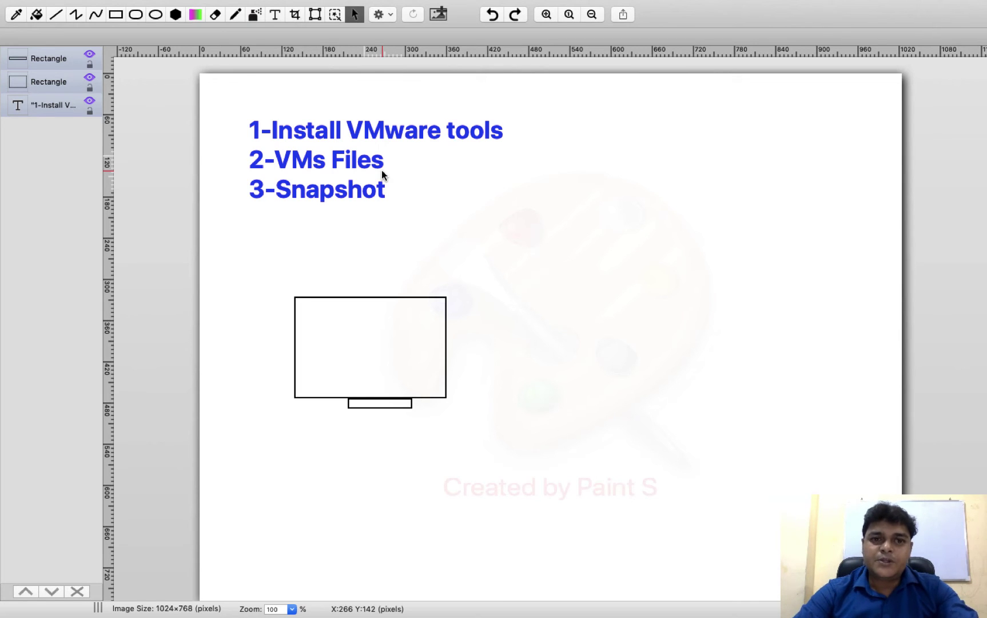
{"action": "key", "text": "ctrl+Right"}
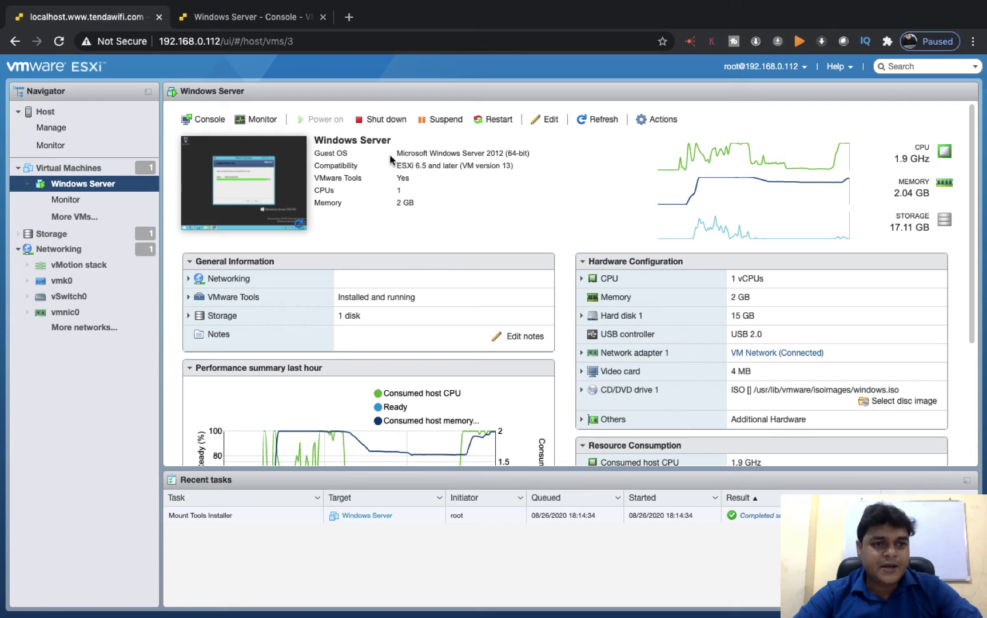
{"action": "left_click", "coordinate": [667, 119]}
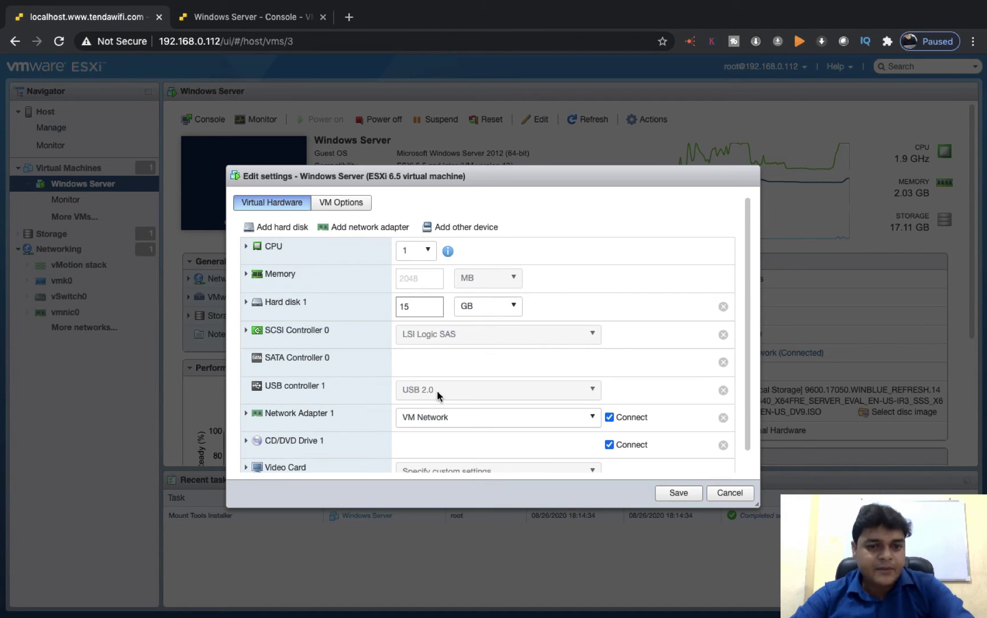
{"action": "scroll", "coordinate": [382, 427], "scroll_direction": "down", "scroll_amount": 1}
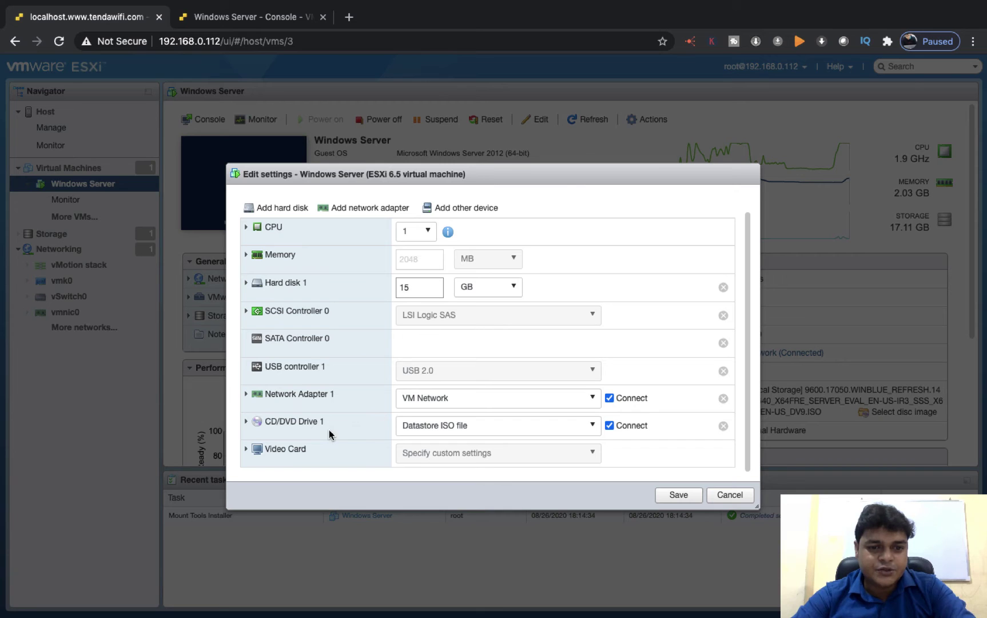
{"action": "scroll", "coordinate": [314, 371], "scroll_direction": "up", "scroll_amount": 1}
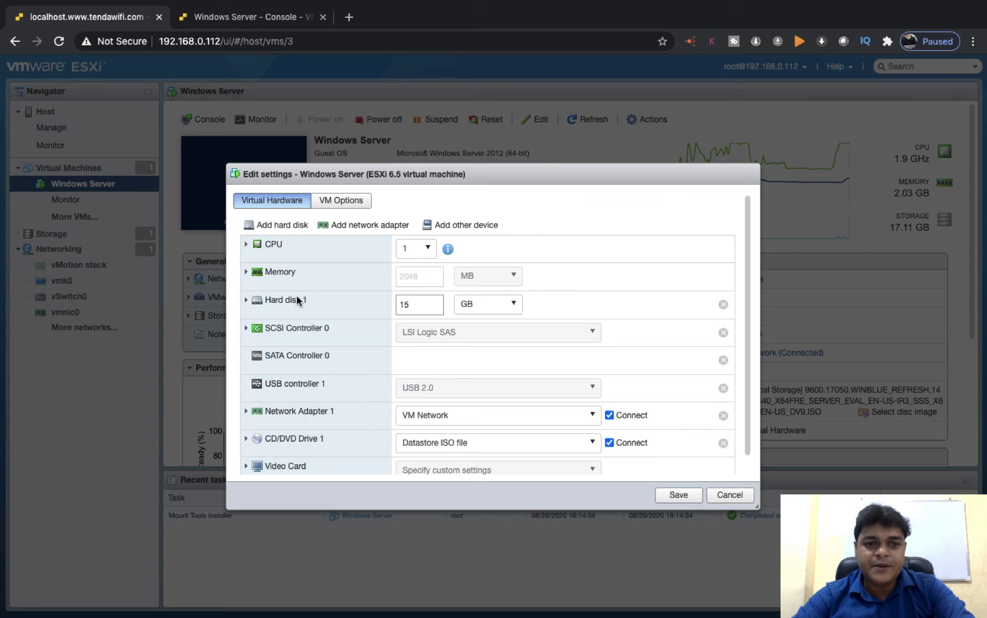
{"action": "left_click", "coordinate": [247, 301]}
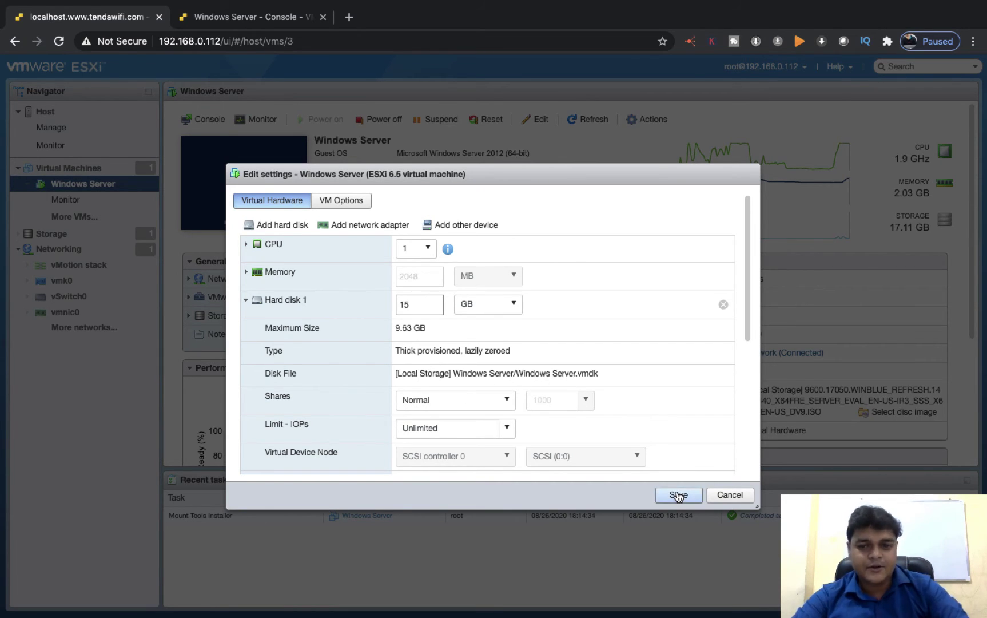
{"action": "left_click", "coordinate": [730, 498]}
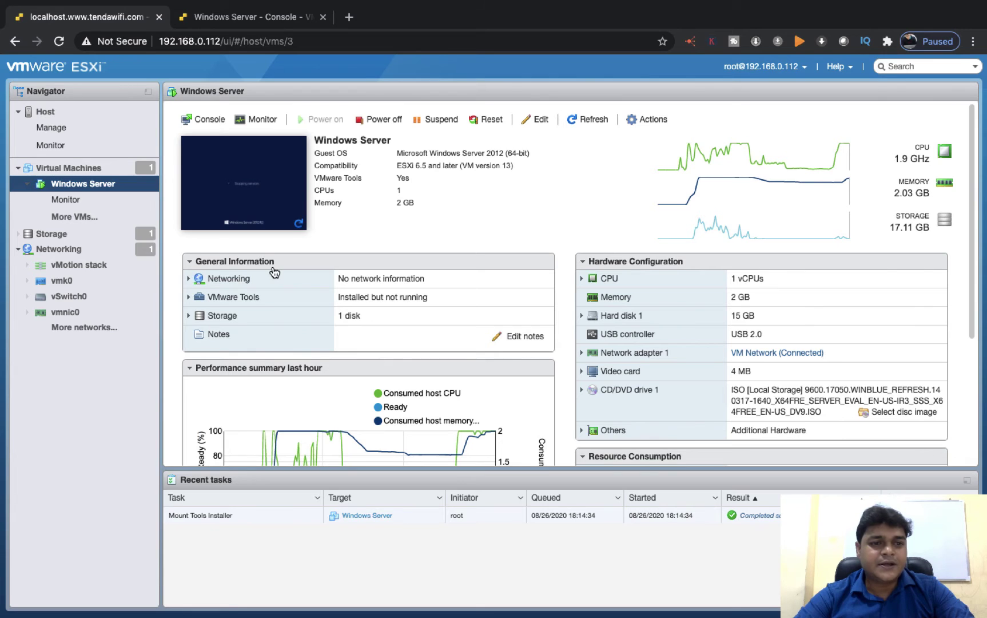
Browse the Windows Server folder on the Local Storage datastore and widen the file column to show full file names.
{"action": "left_click", "coordinate": [52, 235]}
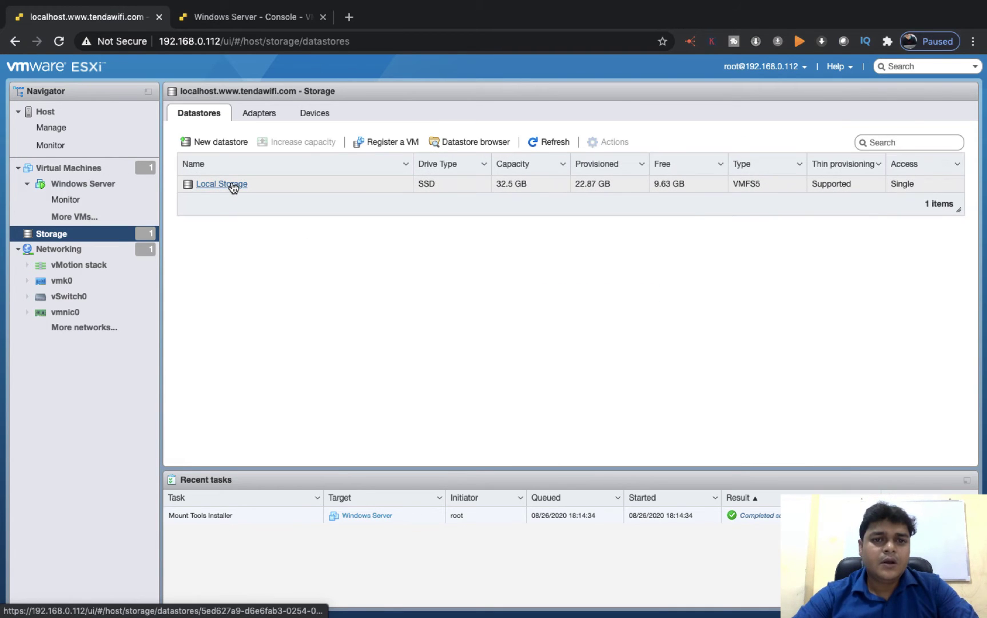
{"action": "left_click", "coordinate": [233, 184]}
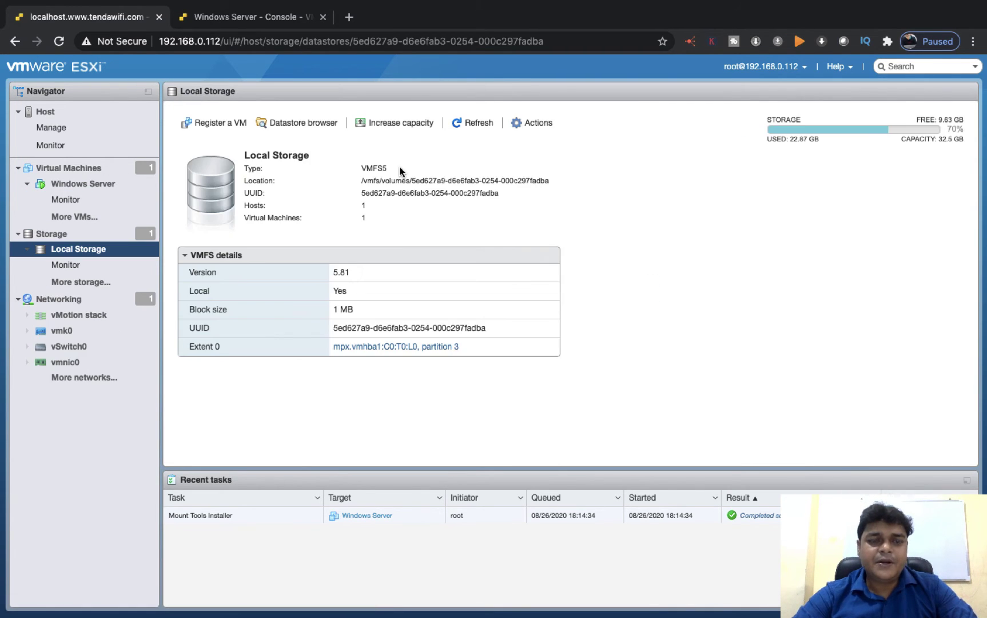
{"action": "left_click", "coordinate": [299, 123]}
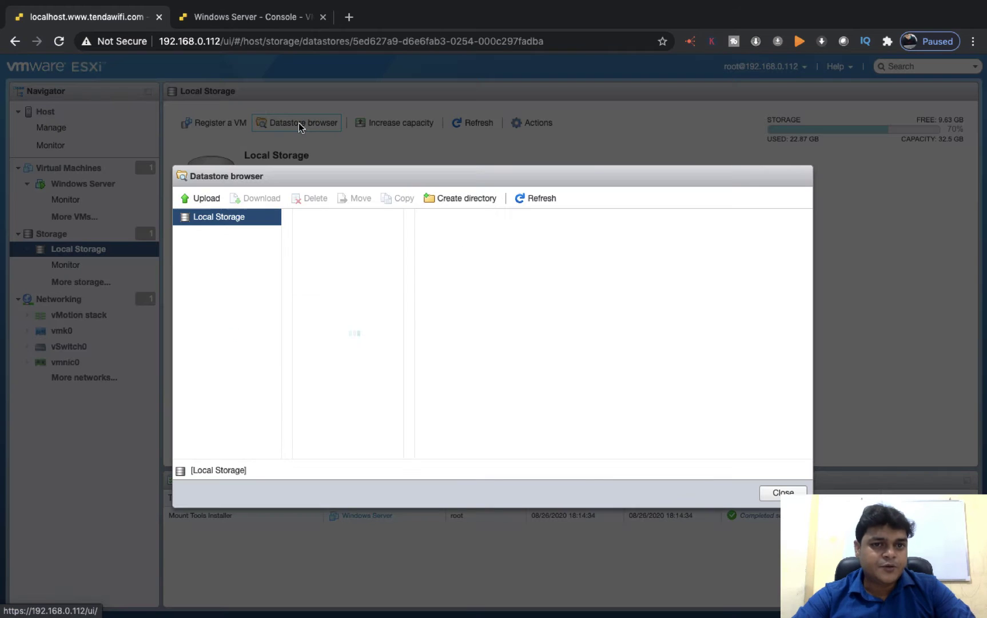
{"action": "left_click", "coordinate": [350, 233]}
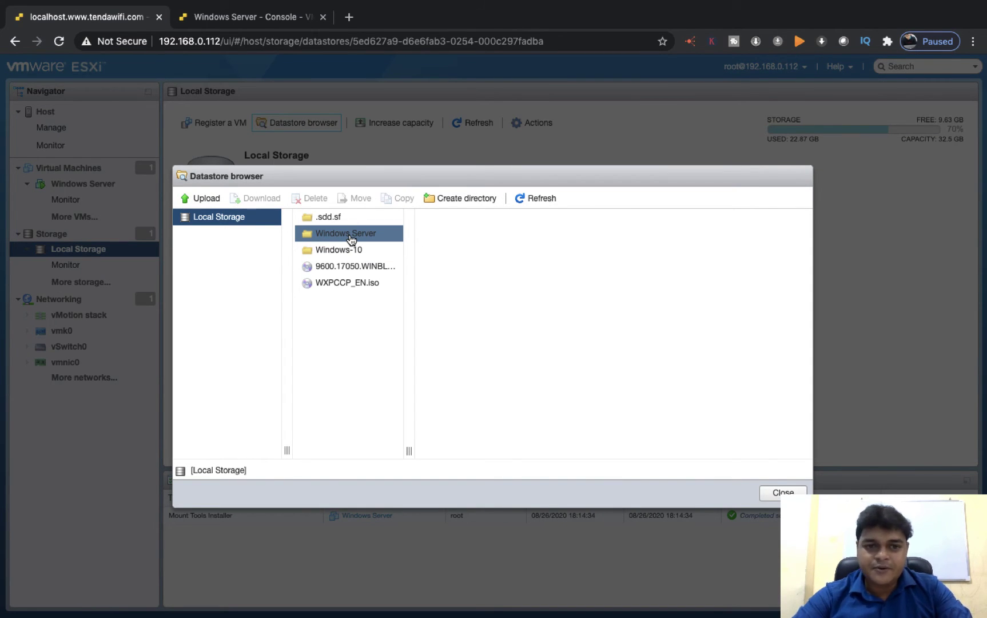
{"action": "left_click", "coordinate": [351, 239]}
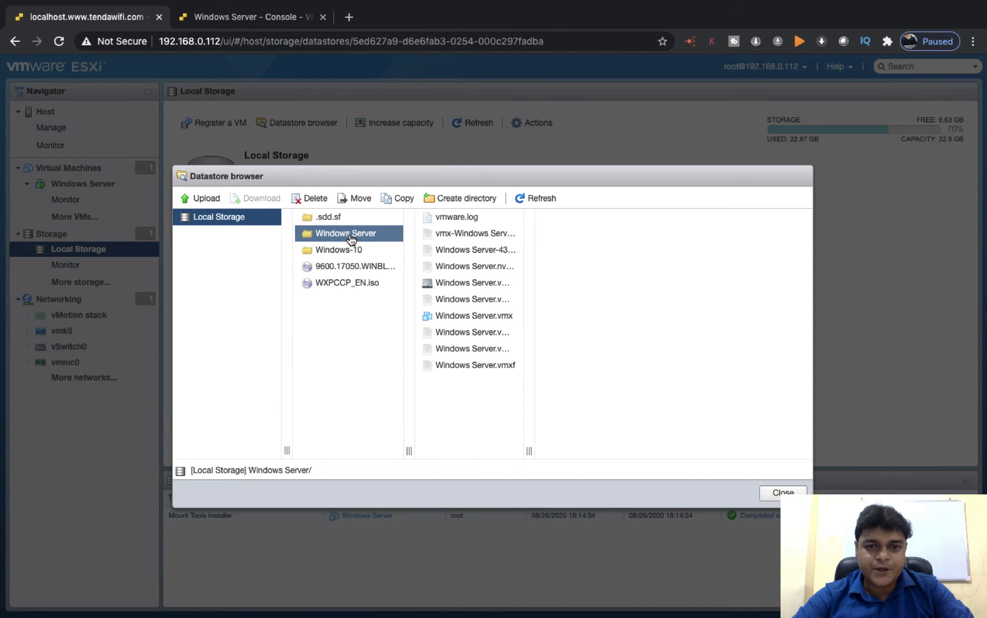
{"action": "left_click_drag", "start_coordinate": [530, 450], "coordinate": [644, 447]}
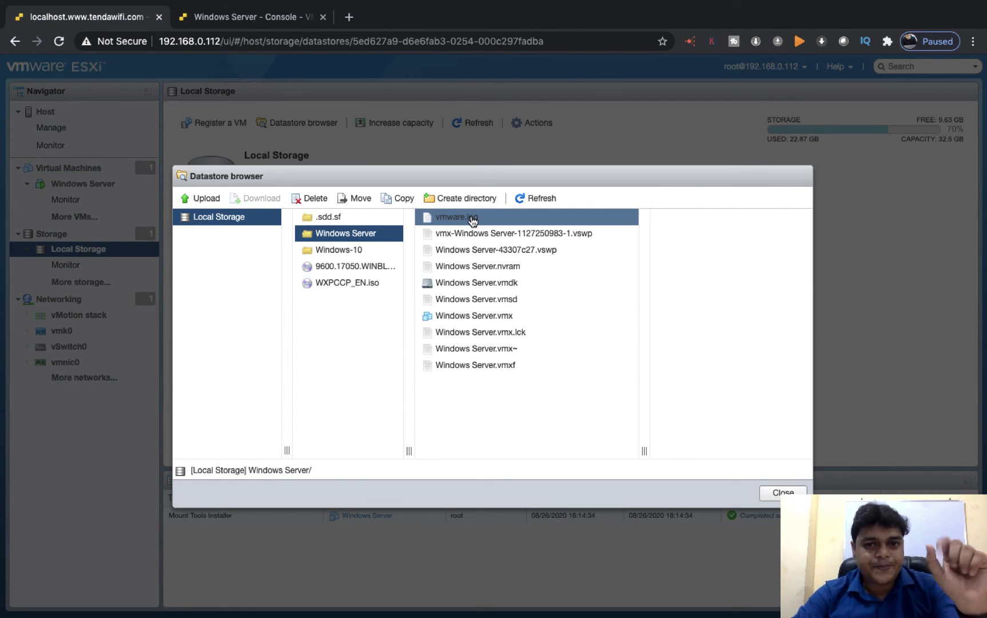
Examine the details of the two .vswp swap files in the Windows Server folder.
{"action": "left_click", "coordinate": [487, 229]}
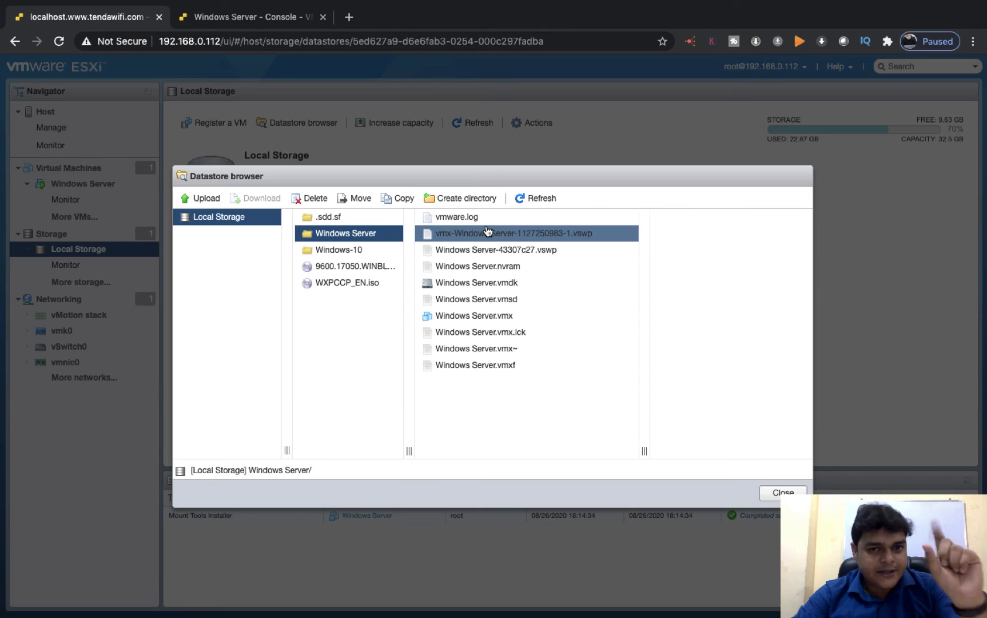
{"action": "left_click", "coordinate": [530, 247]}
{"action": "left_click", "coordinate": [581, 237]}
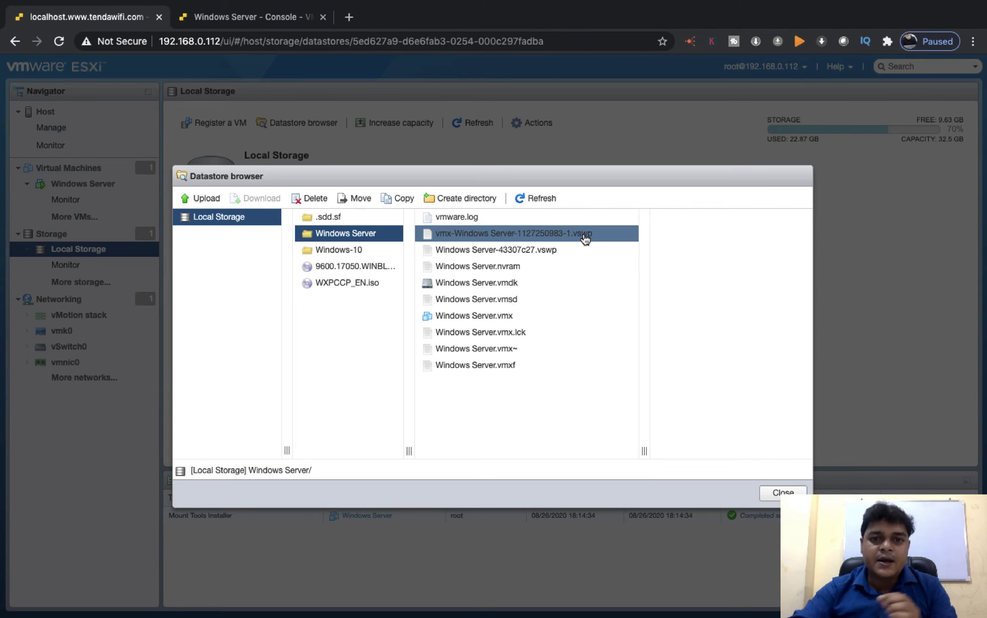
{"action": "left_click", "coordinate": [520, 266]}
{"action": "left_click", "coordinate": [519, 250]}
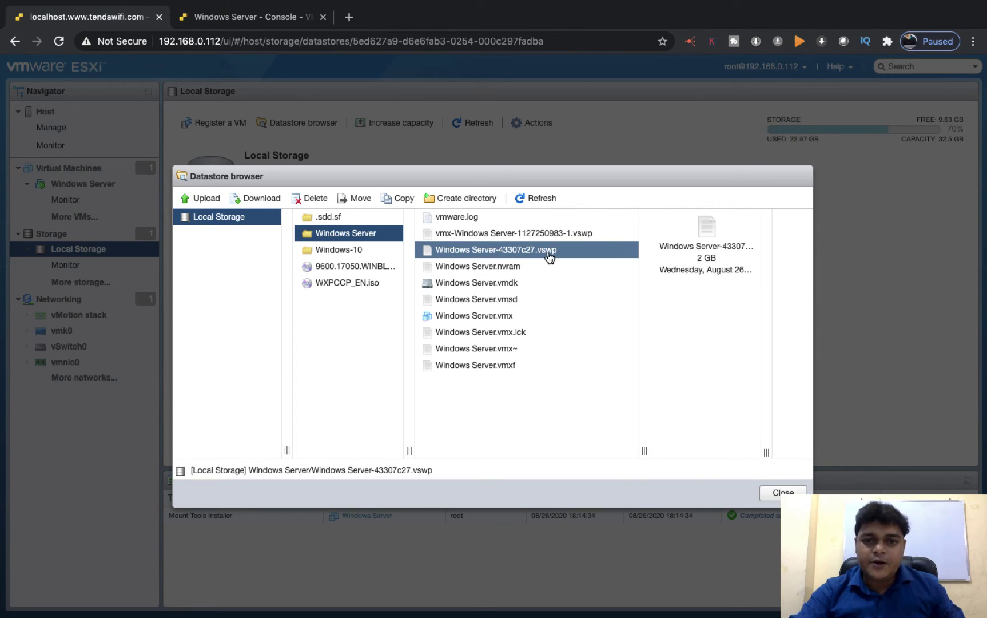
{"action": "left_click", "coordinate": [574, 235]}
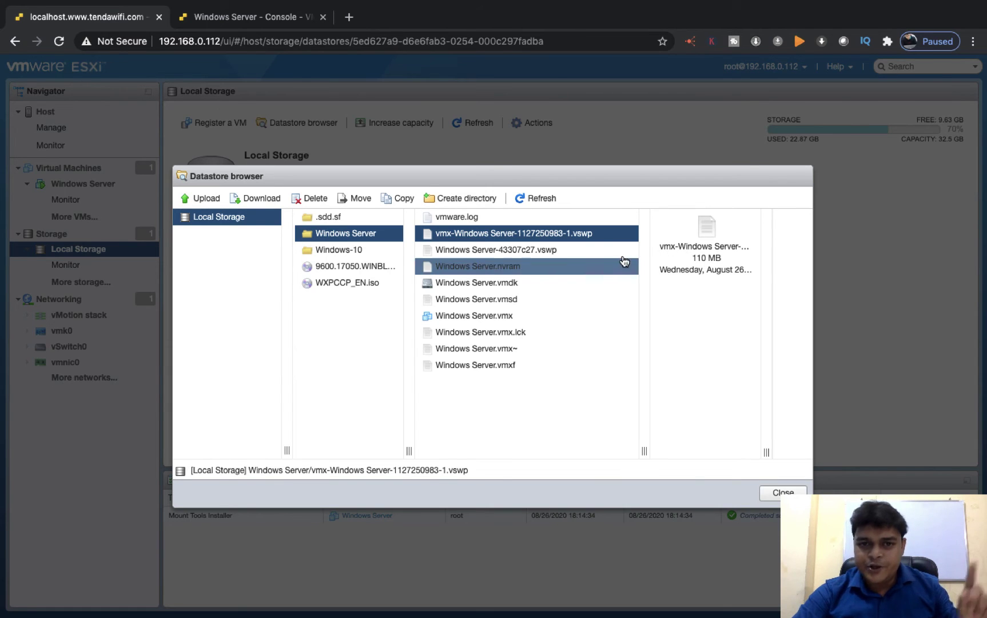
{"action": "left_click", "coordinate": [557, 250]}
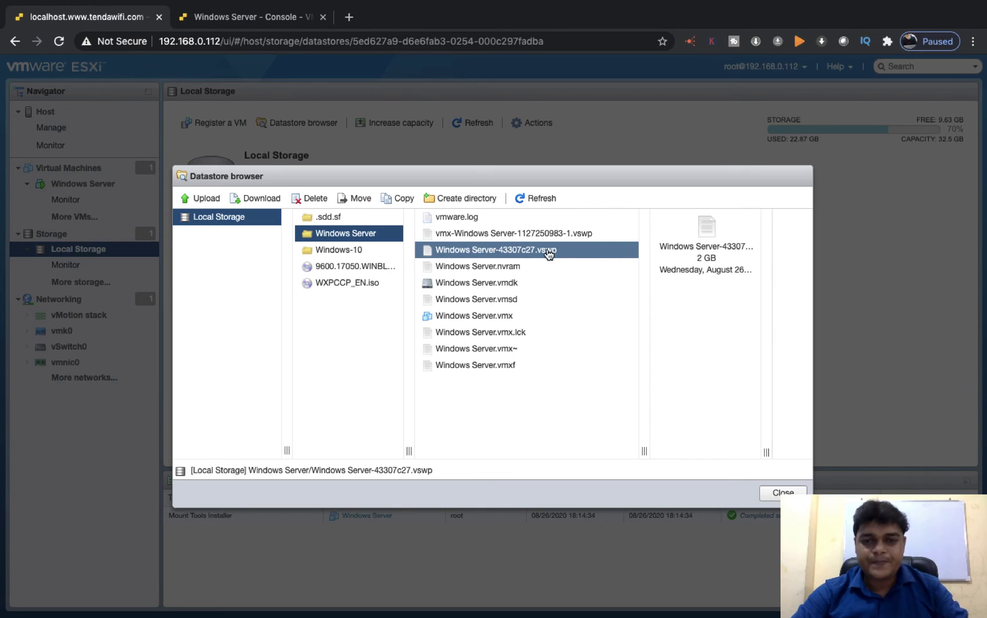
Examine the Windows Server .nvram, .vmdk, .vmsd and .vmx files one after another.
{"action": "left_click", "coordinate": [503, 267]}
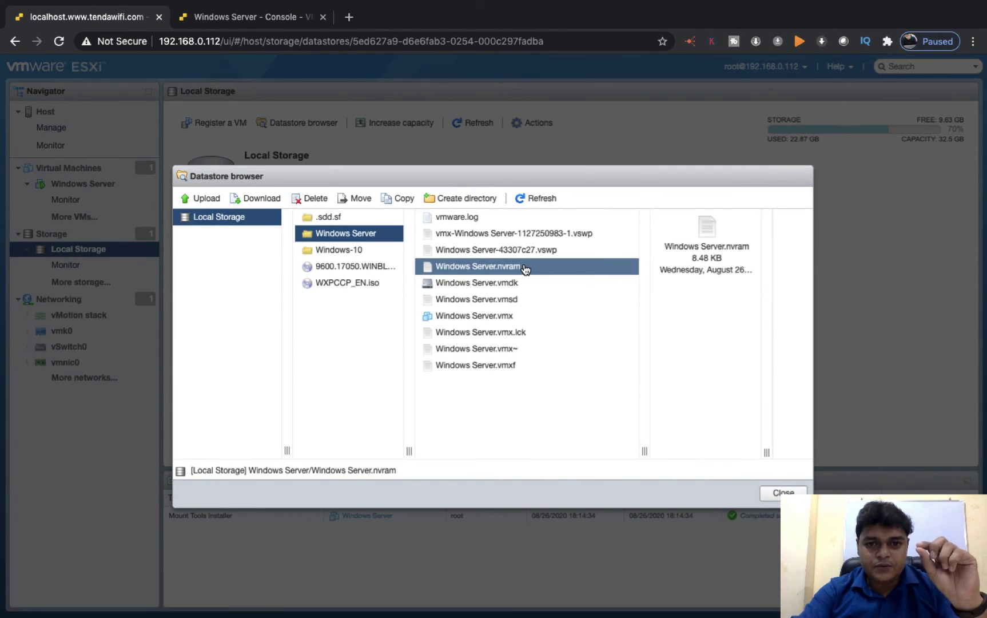
{"action": "scroll", "coordinate": [525, 269], "scroll_direction": "up", "scroll_amount": 5}
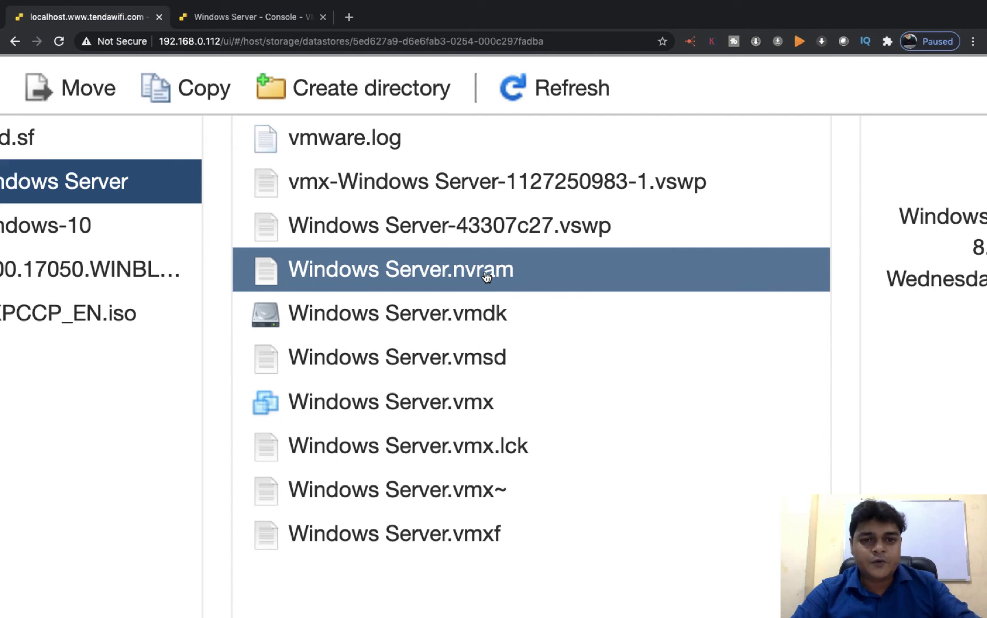
{"action": "left_click", "coordinate": [439, 324]}
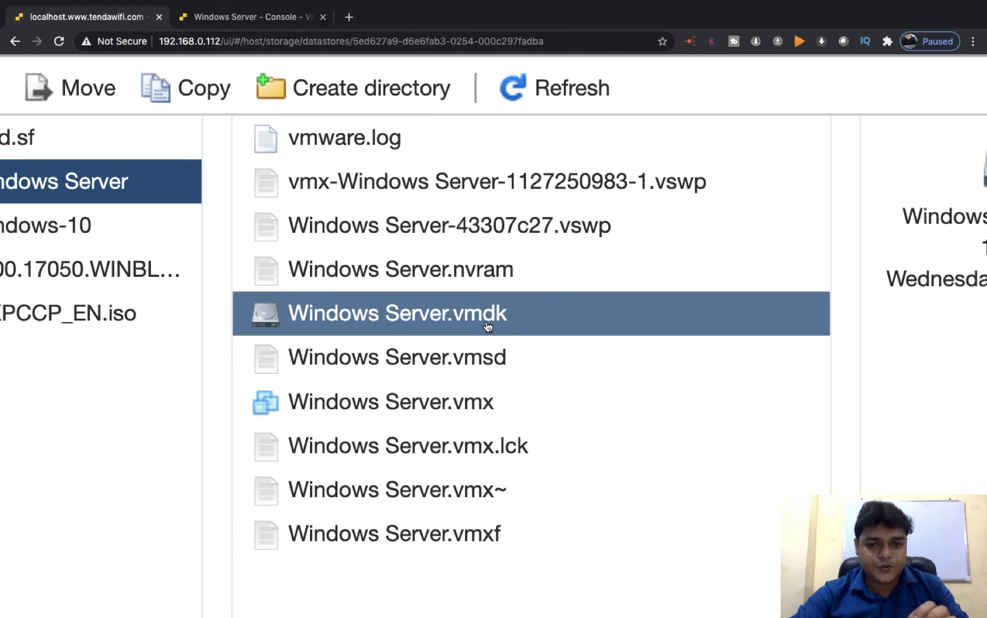
{"action": "left_click", "coordinate": [481, 361]}
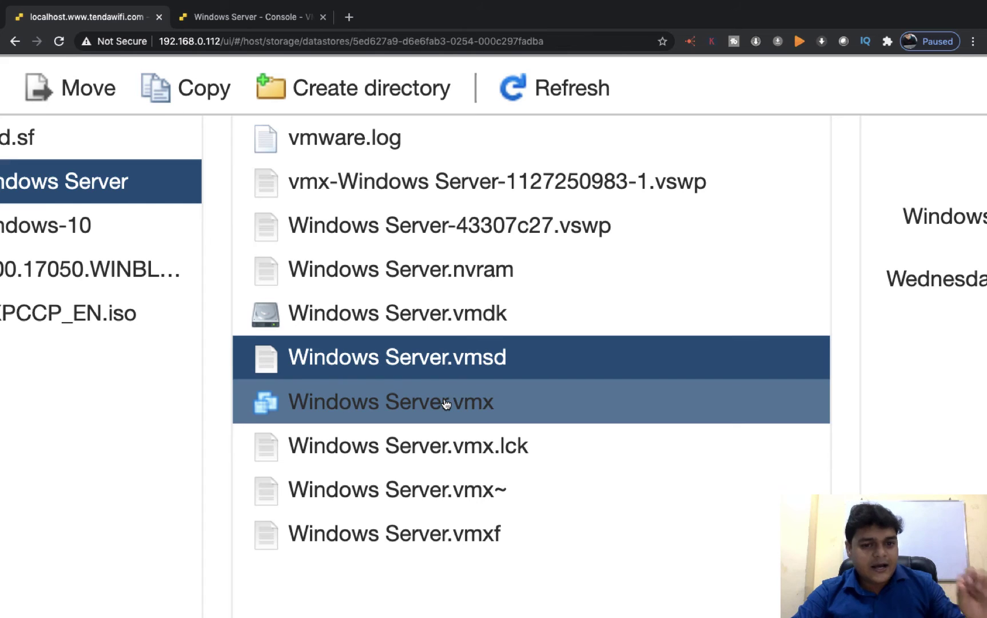
{"action": "left_click", "coordinate": [448, 404]}
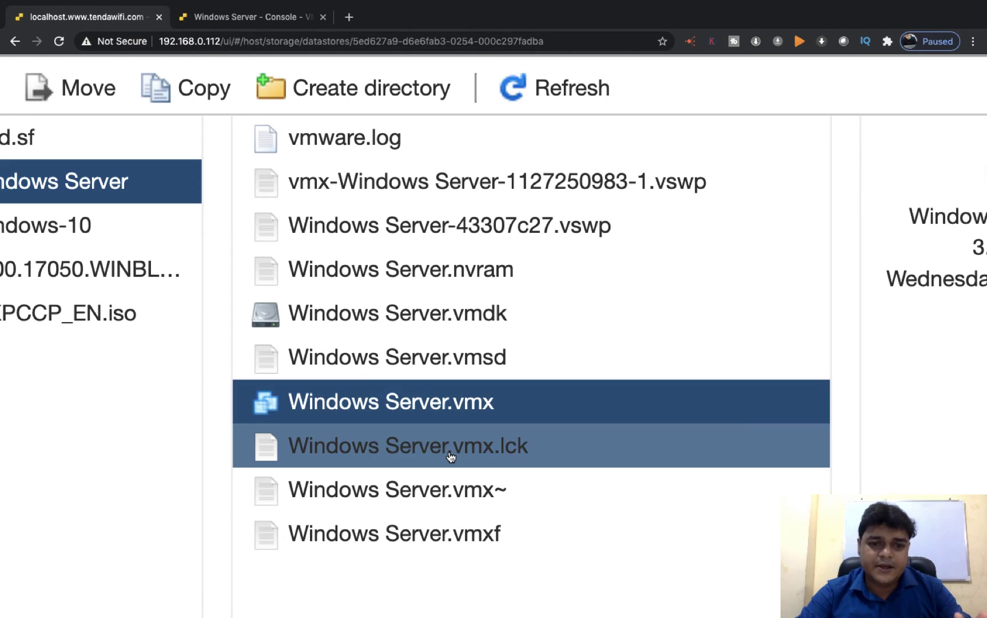
Examine the Windows Server .vmx.lck, .vmx~ and .vmxf files, then close the datastore browser.
{"action": "left_click", "coordinate": [450, 456]}
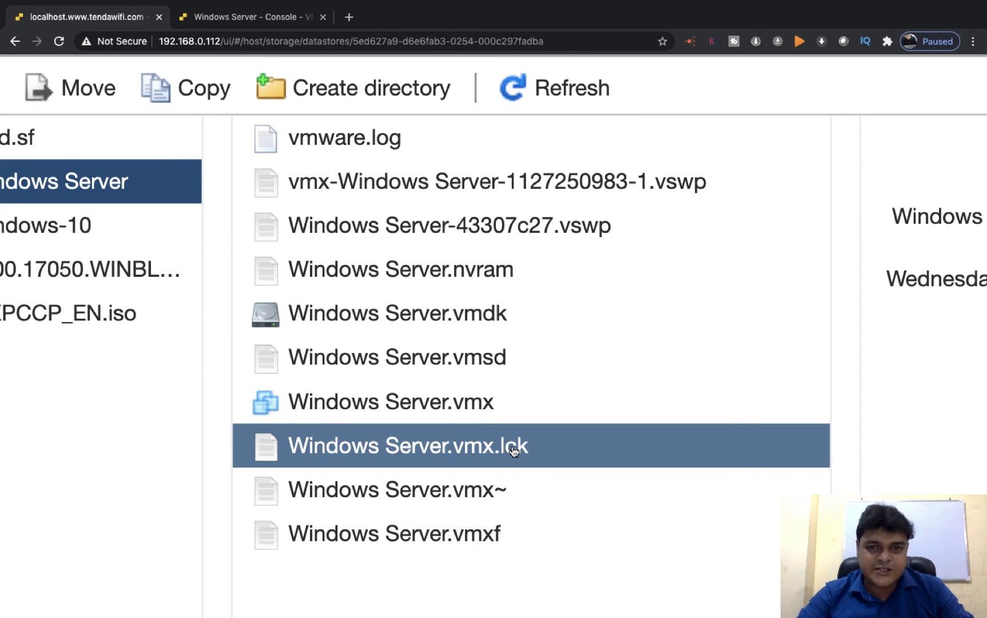
{"action": "left_click", "coordinate": [466, 492]}
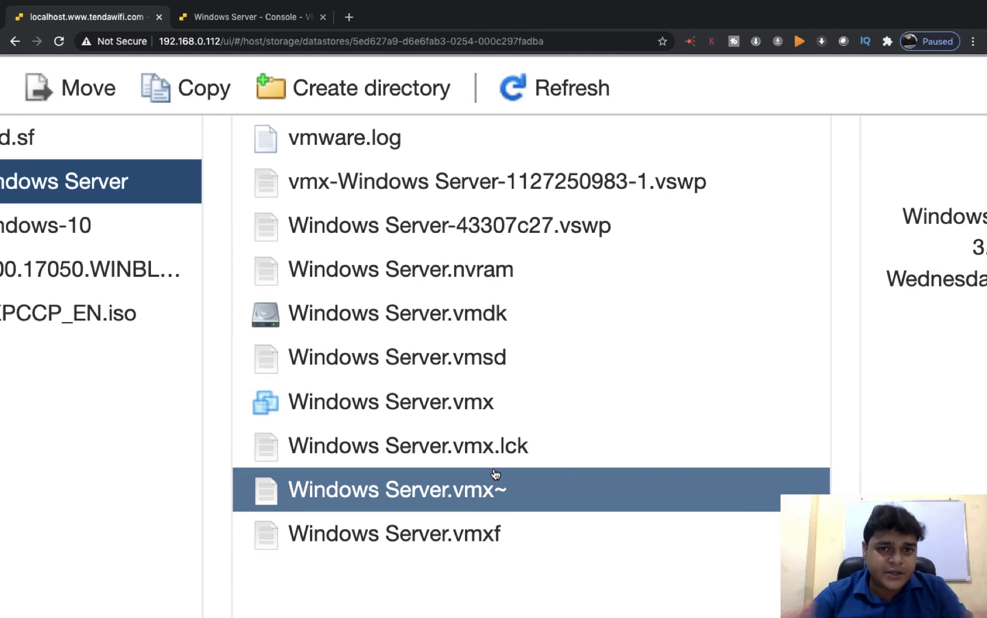
{"action": "left_click", "coordinate": [483, 536]}
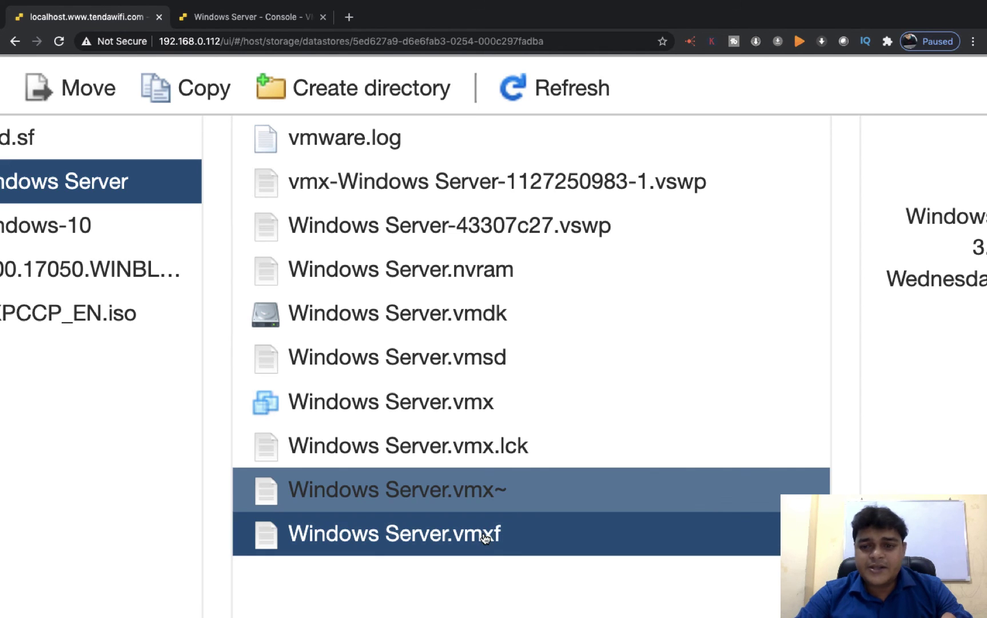
{"action": "scroll", "coordinate": [709, 500], "scroll_direction": "right", "scroll_amount": 5}
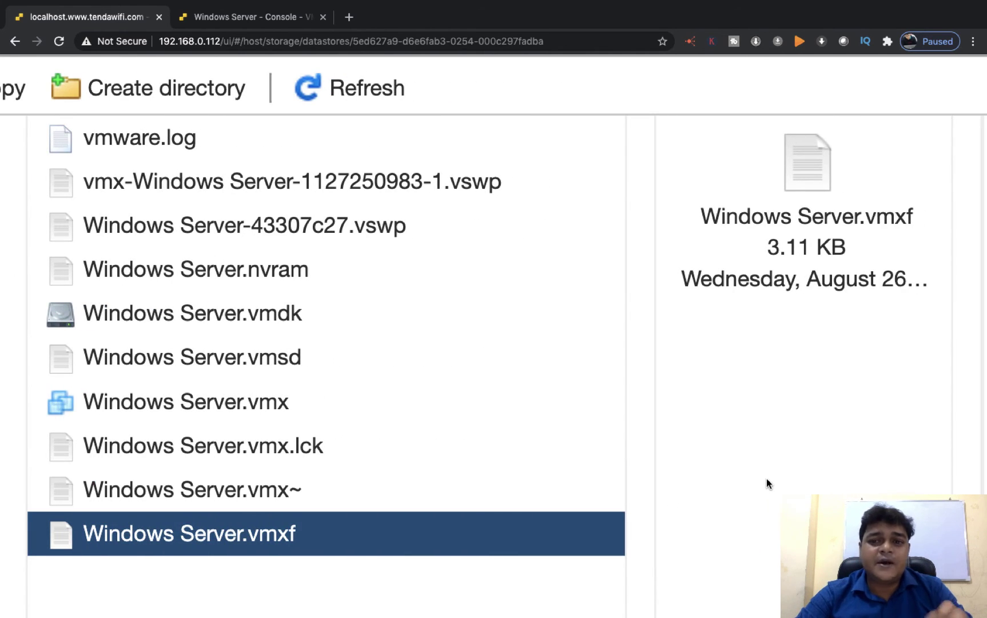
{"action": "scroll", "coordinate": [766, 483], "scroll_direction": "left", "scroll_amount": 10}
{"action": "scroll", "coordinate": [768, 484], "scroll_direction": "right", "scroll_amount": 5}
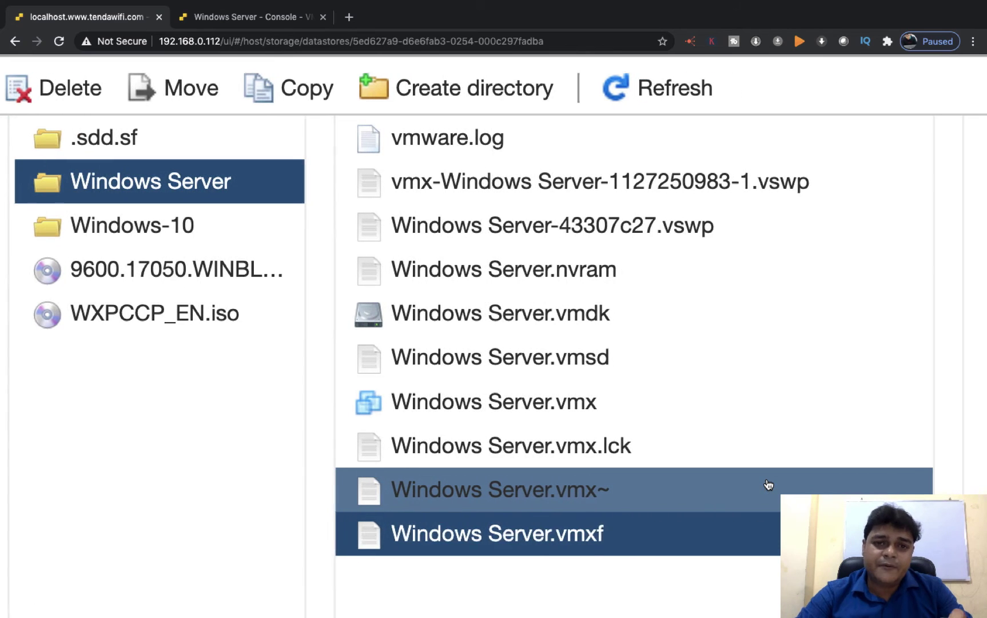
{"action": "scroll", "coordinate": [768, 484], "scroll_direction": "right", "scroll_amount": 1}
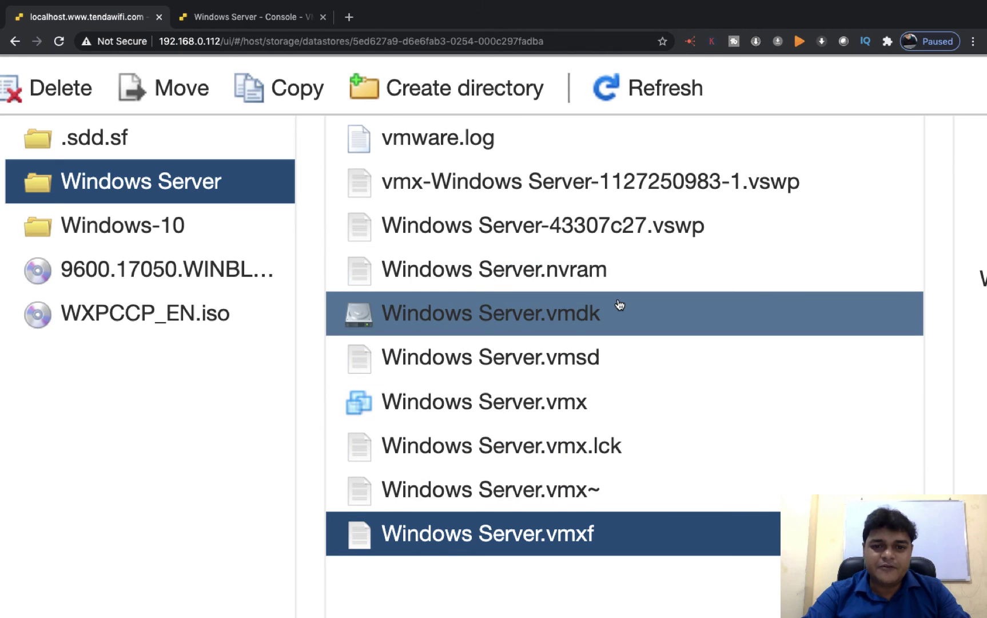
{"action": "scroll", "coordinate": [622, 300], "scroll_direction": "down", "scroll_amount": 5}
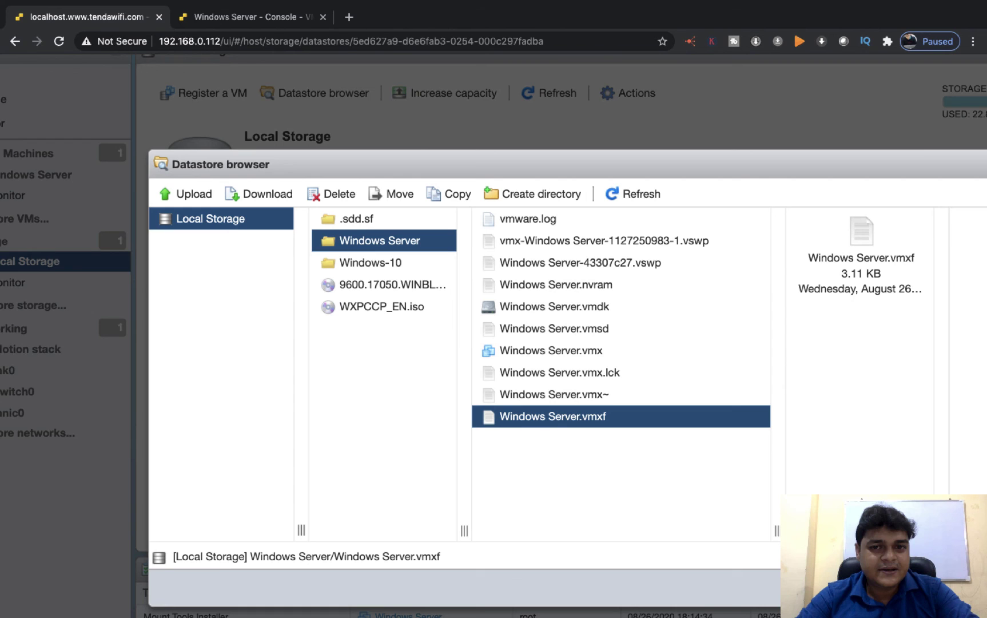
{"action": "key", "text": "Escape"}
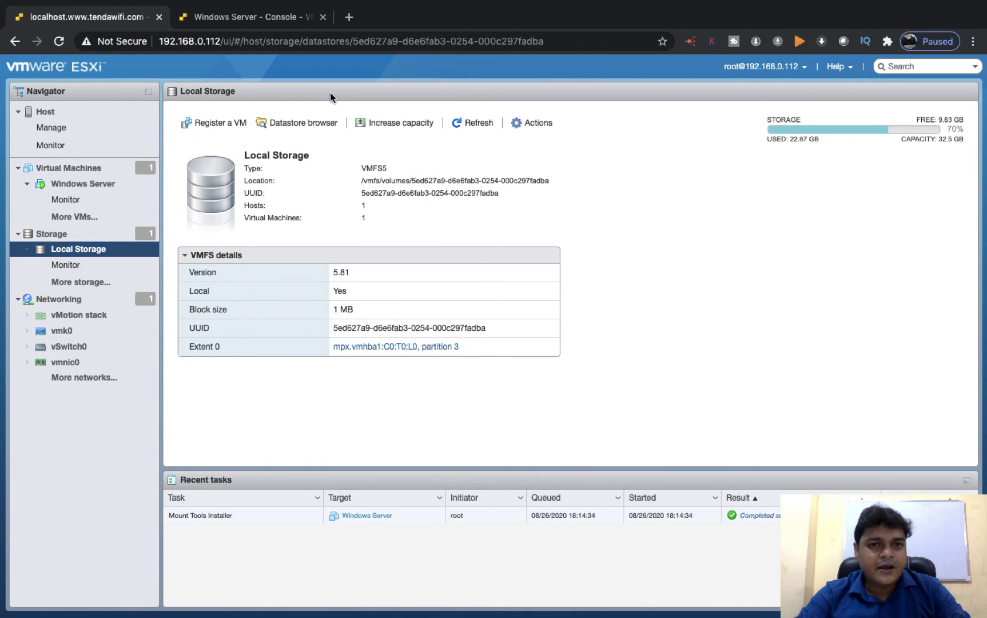
Switch to Paint S and draw a black pencil check mark beside "1-Install VMware tools".
{"action": "key", "text": "super+Tab"}
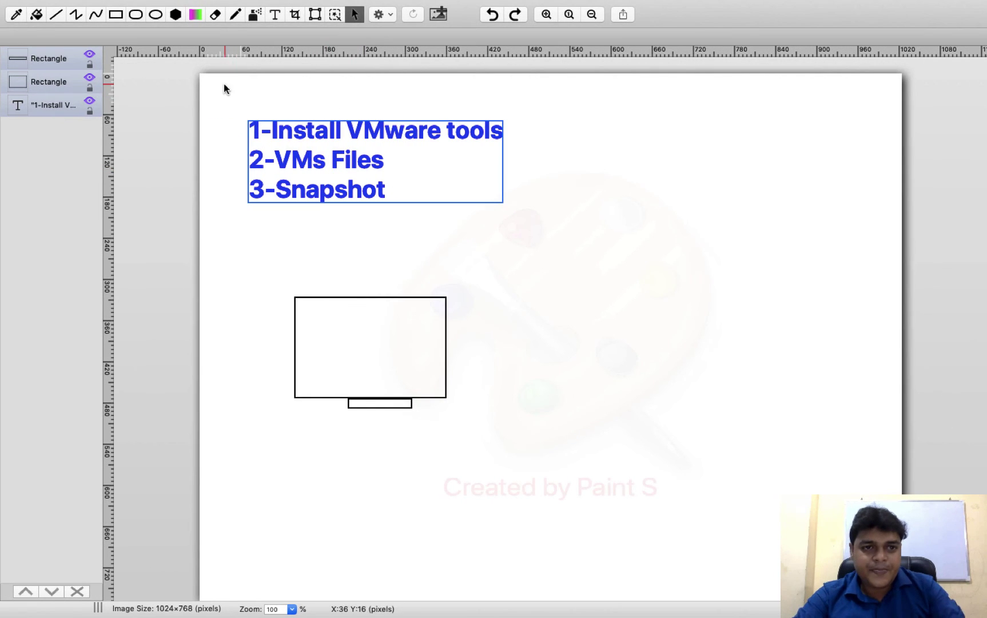
{"action": "left_click", "coordinate": [235, 14]}
{"action": "mouse_move", "coordinate": [232, 119]}
{"action": "left_mouse_down"}
{"action": "mouse_move", "coordinate": [241, 128]}
{"action": "mouse_move", "coordinate": [259, 96]}
{"action": "left_mouse_up"}
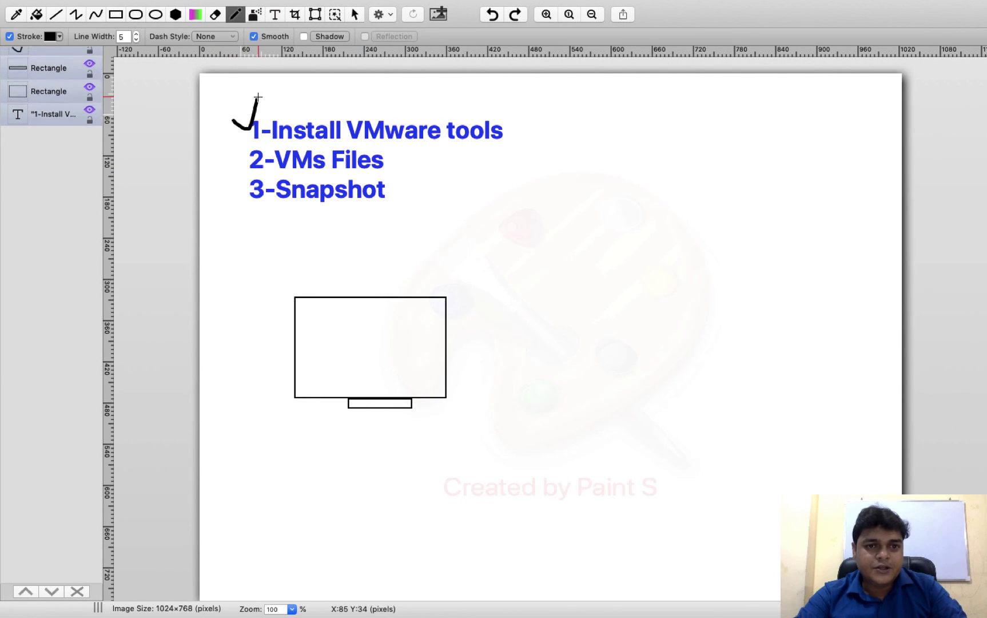
Draw black pencil check marks beside "2-VMs Files" and "3-Snapshot".
{"action": "mouse_move", "coordinate": [223, 161]}
{"action": "left_mouse_down"}
{"action": "mouse_move", "coordinate": [242, 158]}
{"action": "mouse_move", "coordinate": [250, 139]}
{"action": "left_mouse_up"}
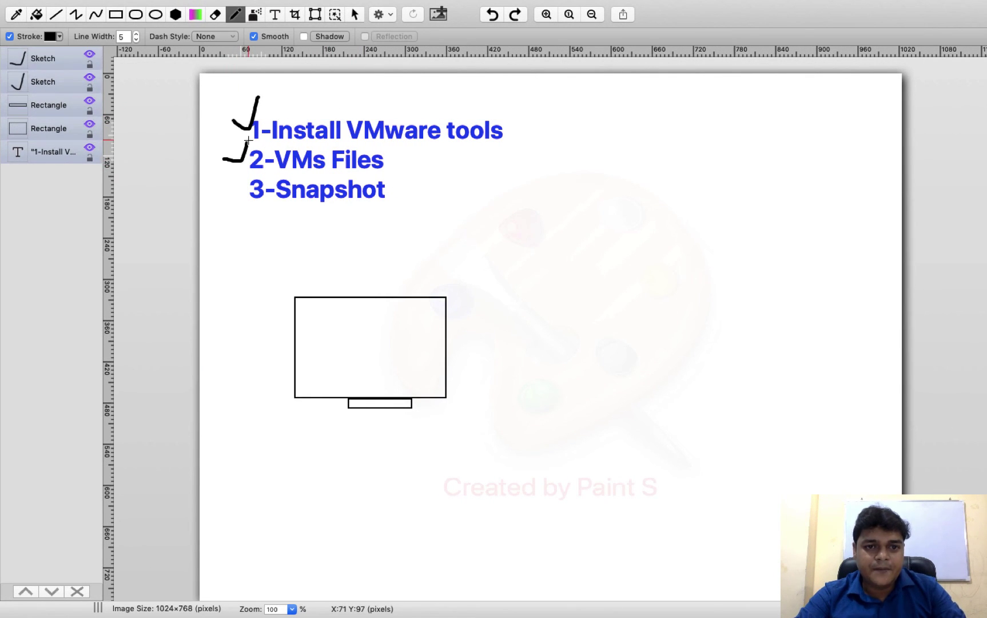
{"action": "left_click_drag", "start_coordinate": [228, 187], "coordinate": [254, 177]}
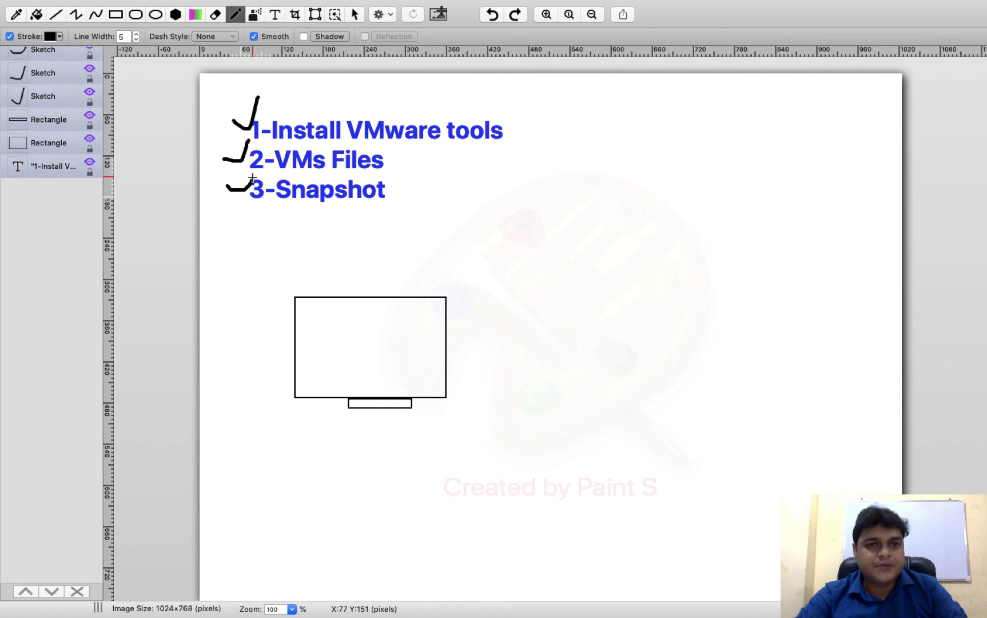
Switch to the Windows Server console in the browser and sign in as Administrator with the account password.
{"action": "key", "text": "ctrl+Right"}
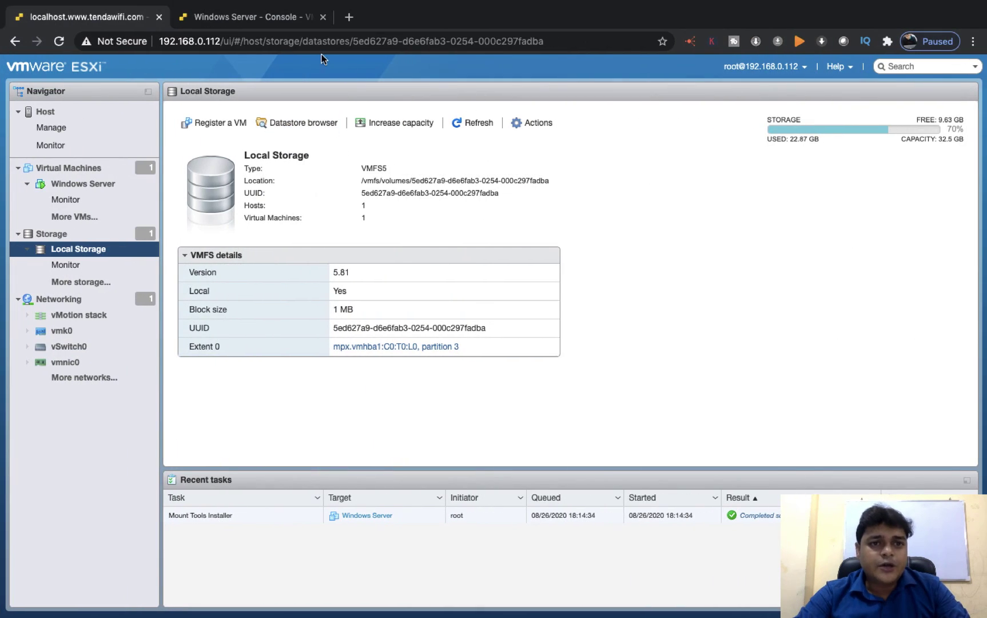
{"action": "left_click", "coordinate": [256, 16]}
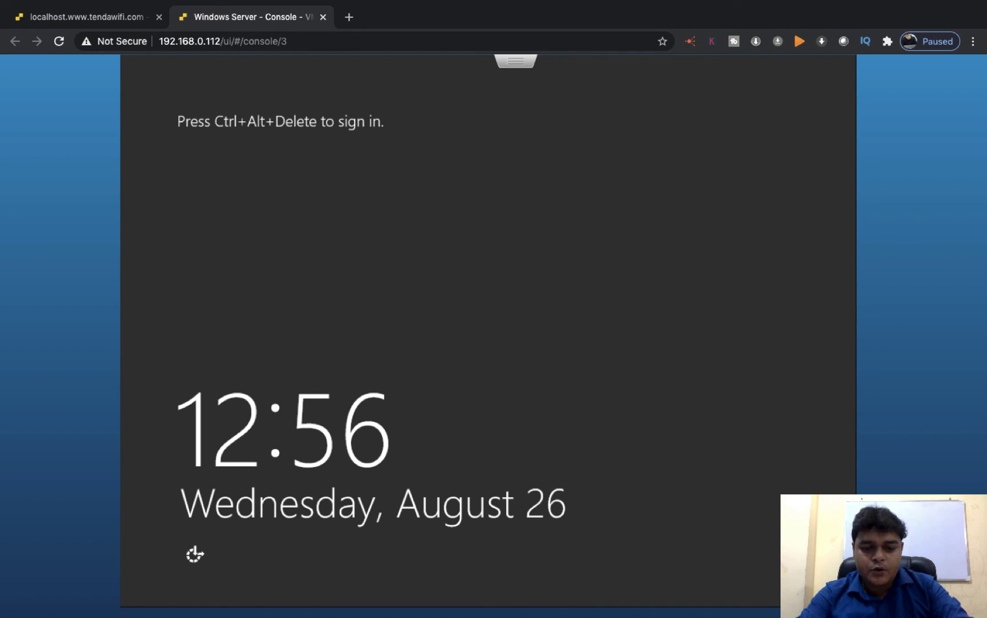
{"action": "key", "text": "ctrl+alt+Delete"}
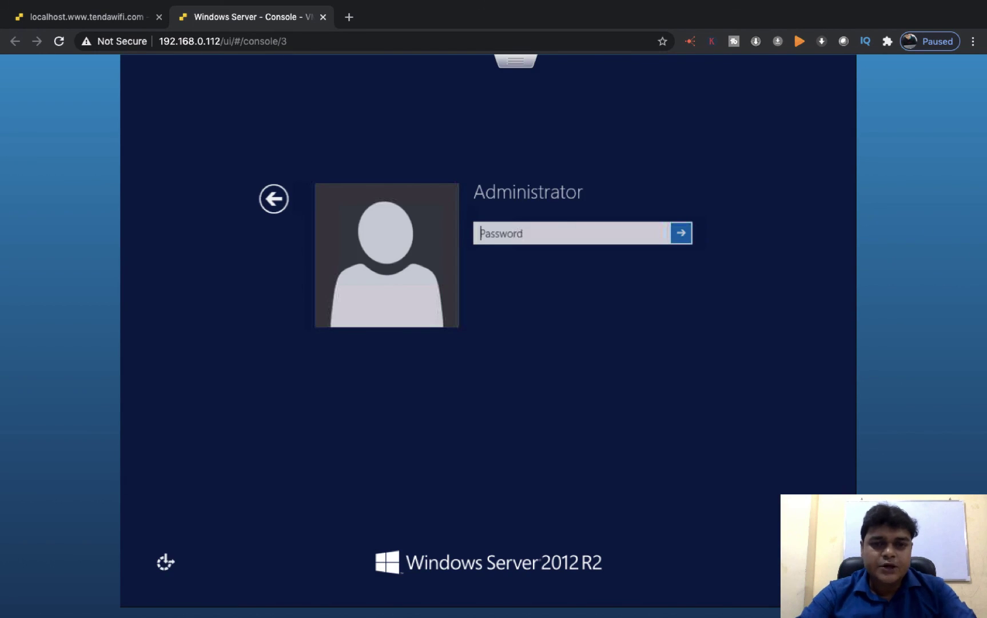
{"action": "type", "text": "*******"}
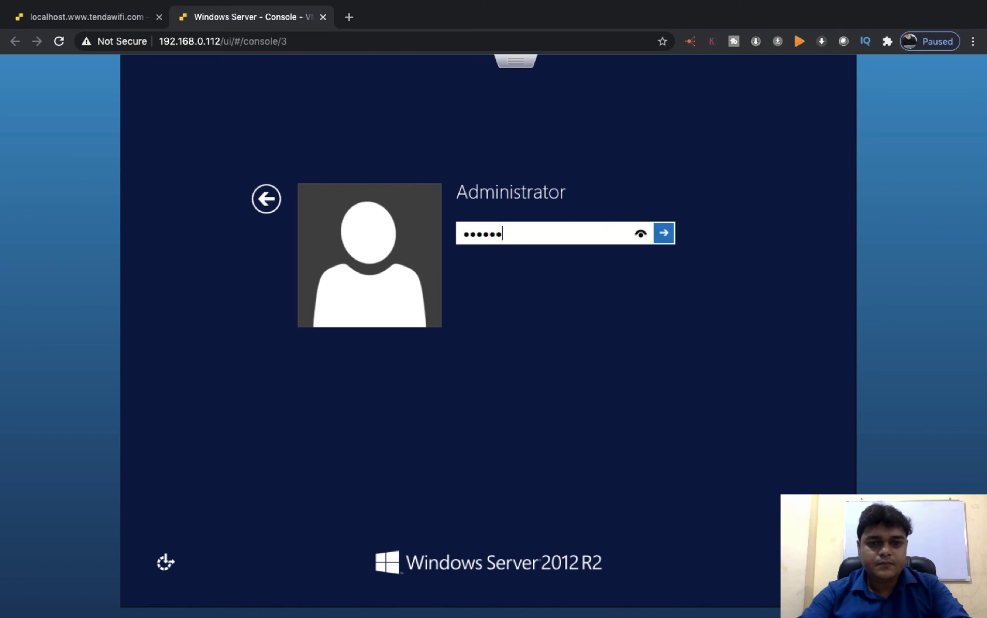
{"action": "type", "text": "**"}
{"action": "key", "text": "Return"}
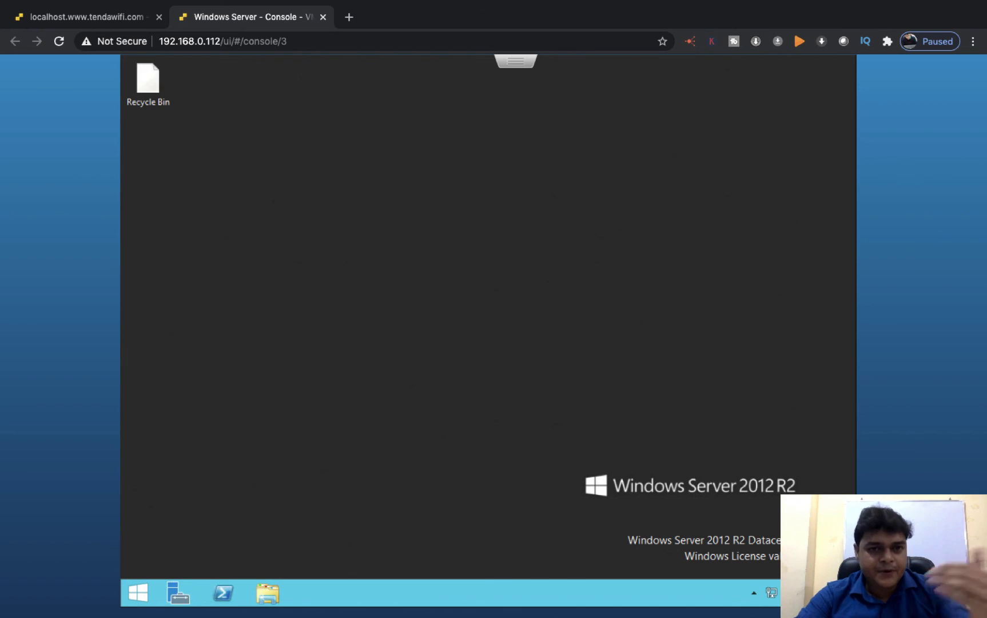
Run "control" in the virtual machine and check the installed programs under Programs and Features for VMware Tools.
{"action": "key", "text": "super+r"}
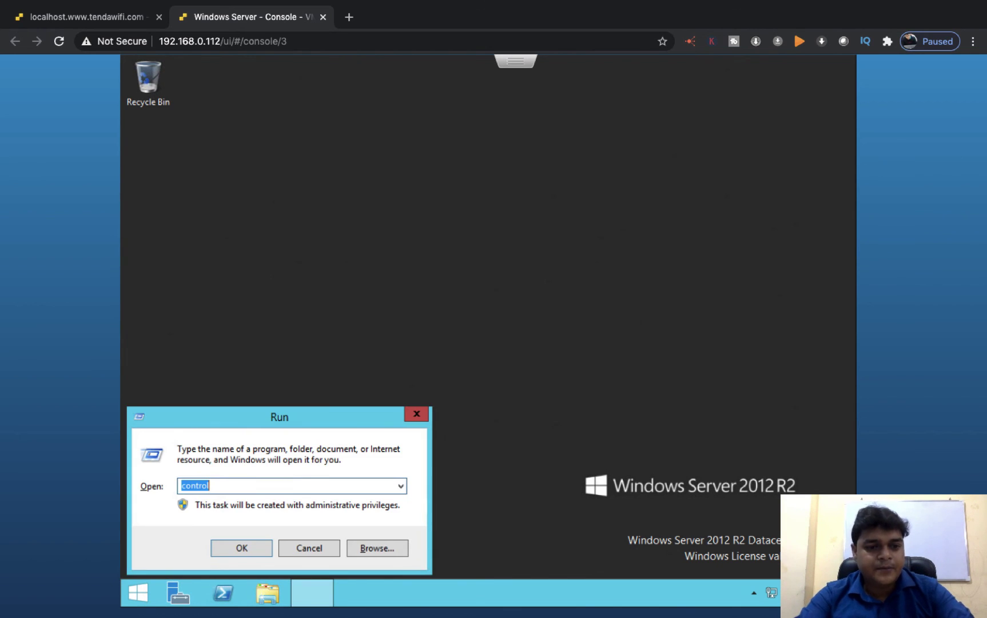
{"action": "key", "text": "Return"}
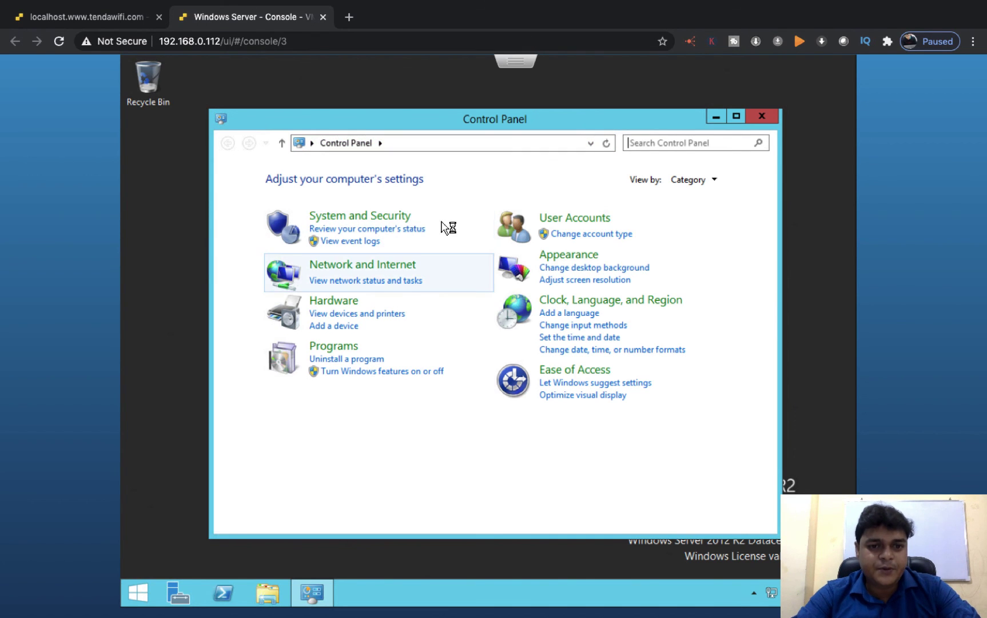
{"action": "left_click", "coordinate": [341, 347]}
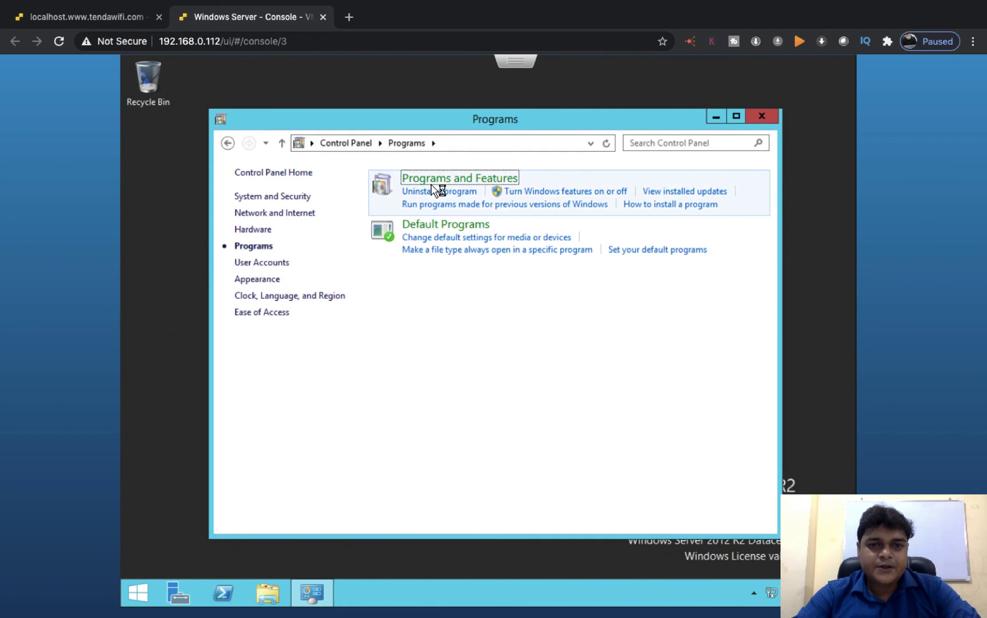
{"action": "left_click", "coordinate": [433, 185]}
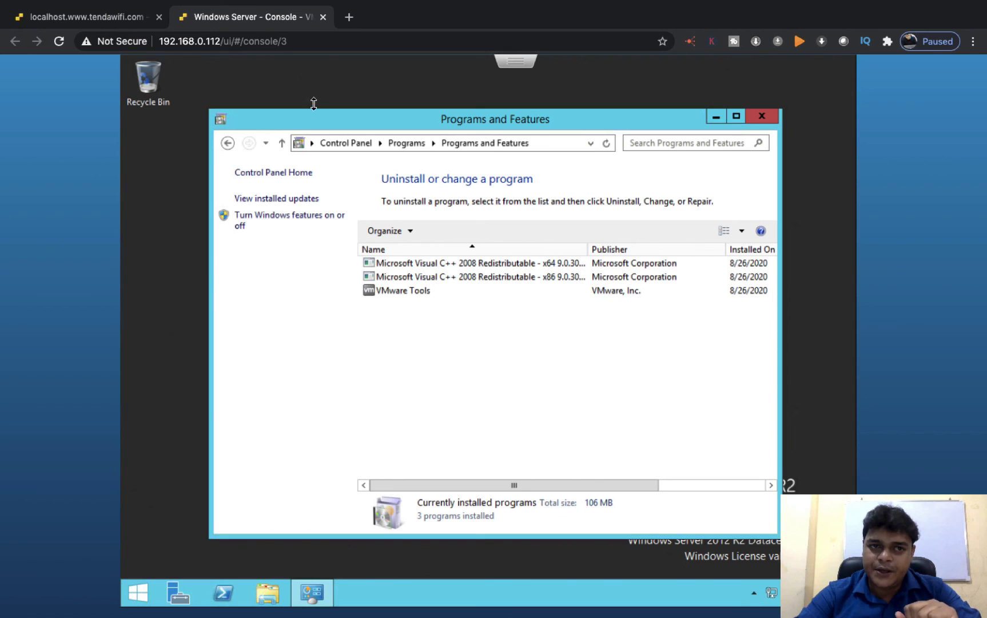
Return to the ESXi host page, open the Windows Server virtual machine and review its available snapshot actions without choosing one.
{"action": "left_click", "coordinate": [120, 18]}
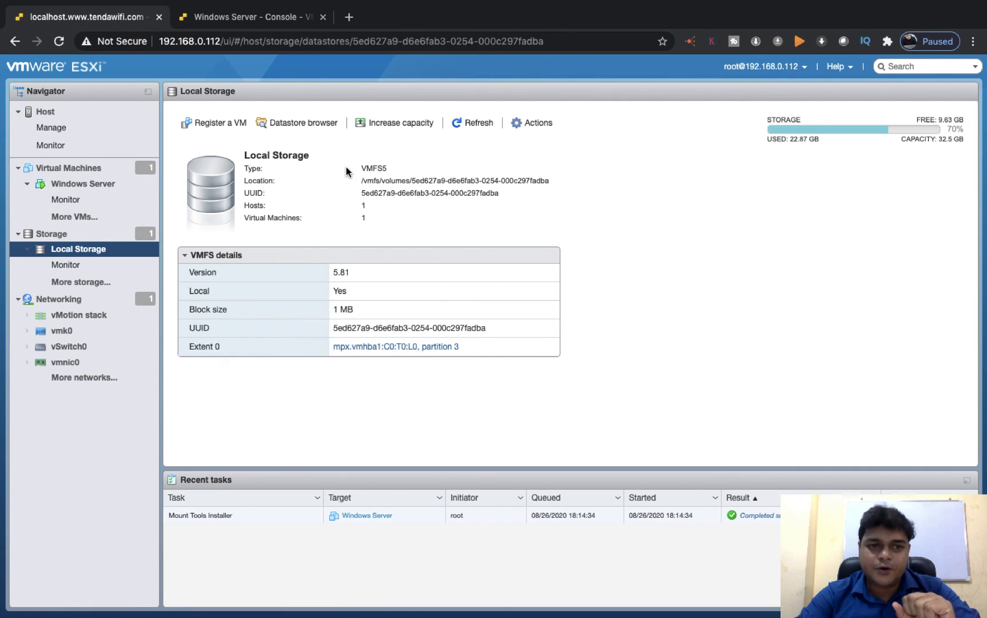
{"action": "left_click", "coordinate": [107, 185]}
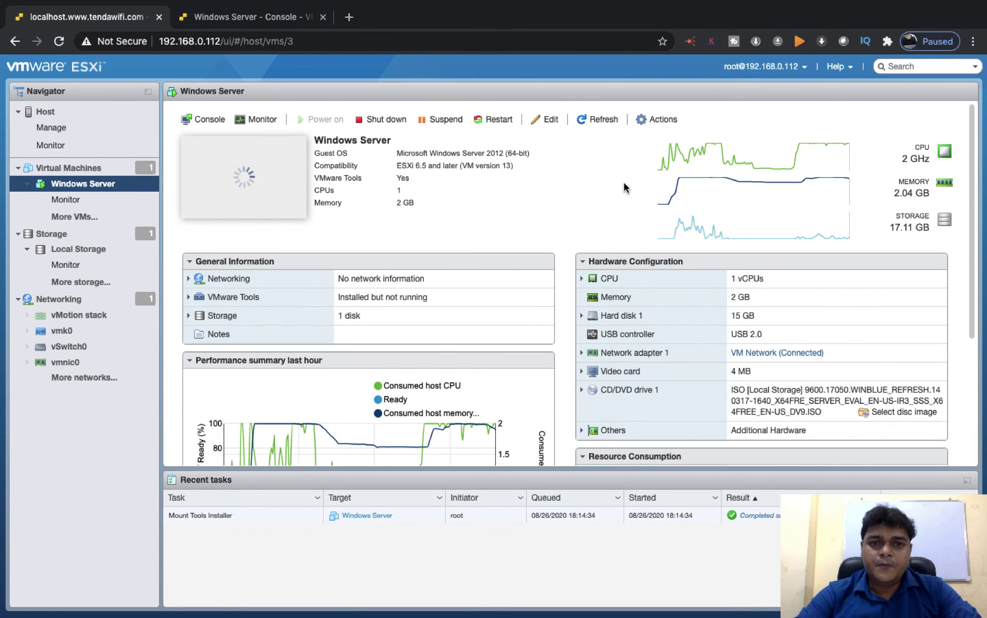
{"action": "left_click", "coordinate": [661, 120]}
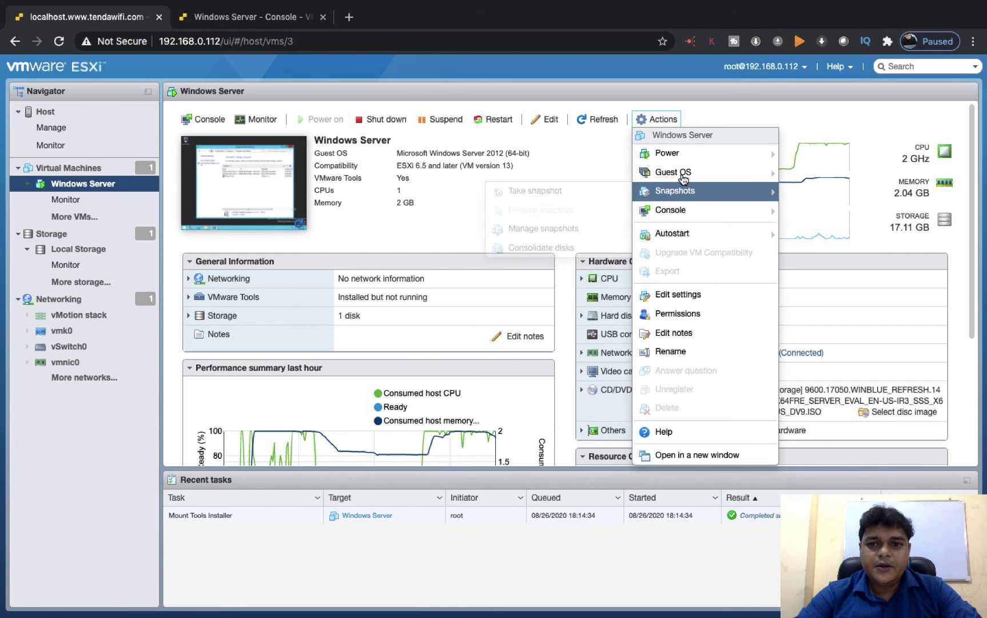
{"action": "mouse_move", "coordinate": [648, 193]}
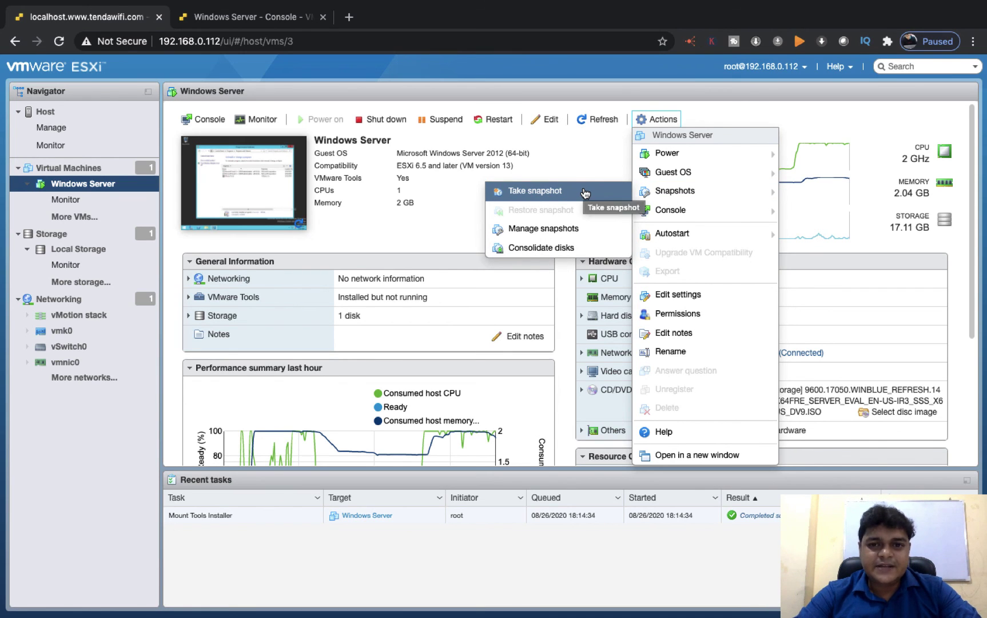
{"action": "left_click", "coordinate": [893, 109]}
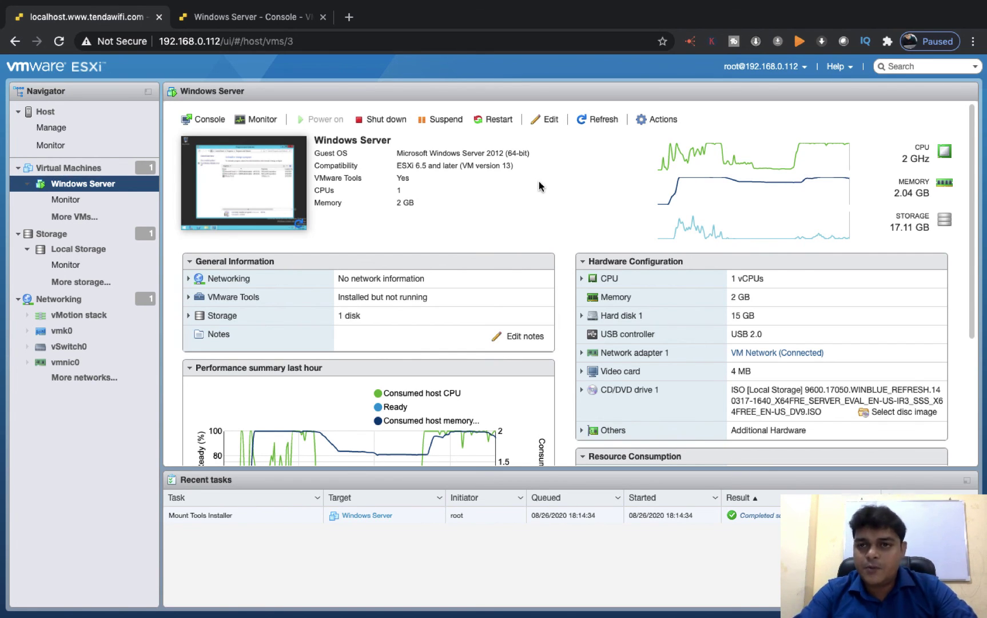
{"action": "key", "text": "ctrl+Left"}
{"action": "key", "text": "ctrl+Left"}
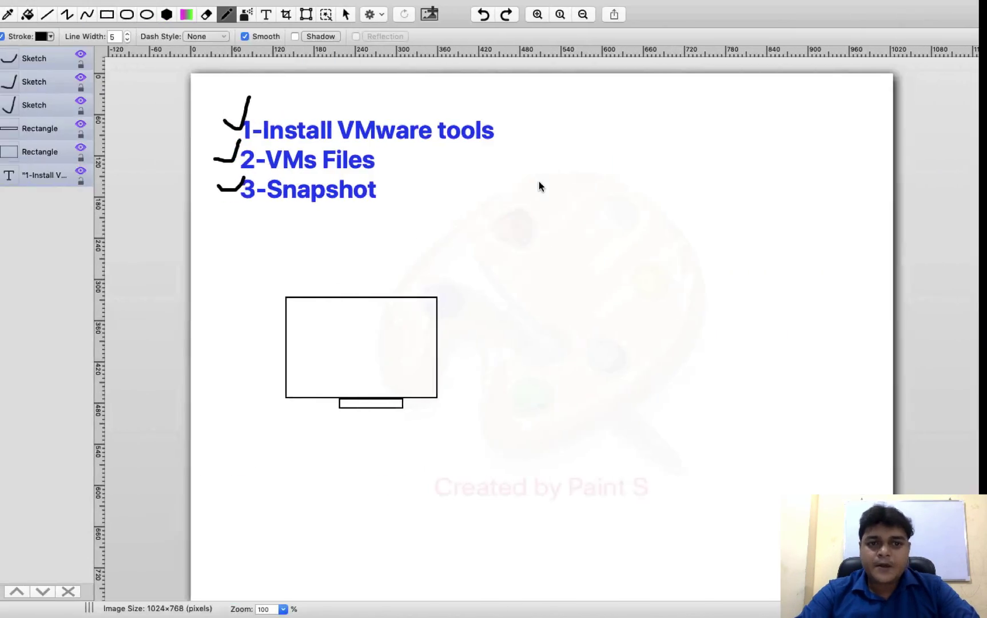
{"action": "key", "text": "ctrl+Right"}
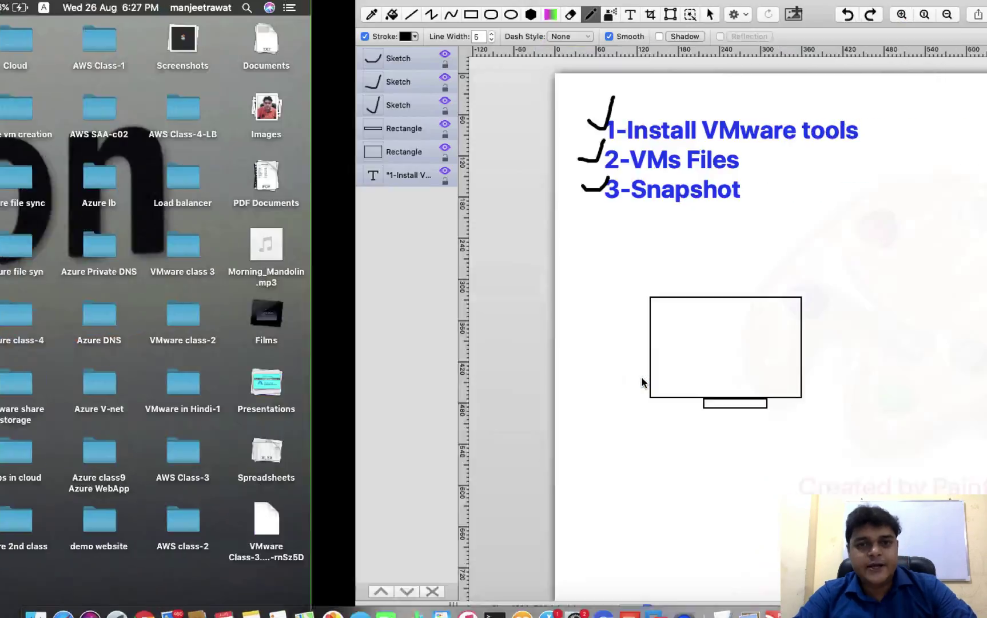
{"action": "key", "text": "ctrl+Left"}
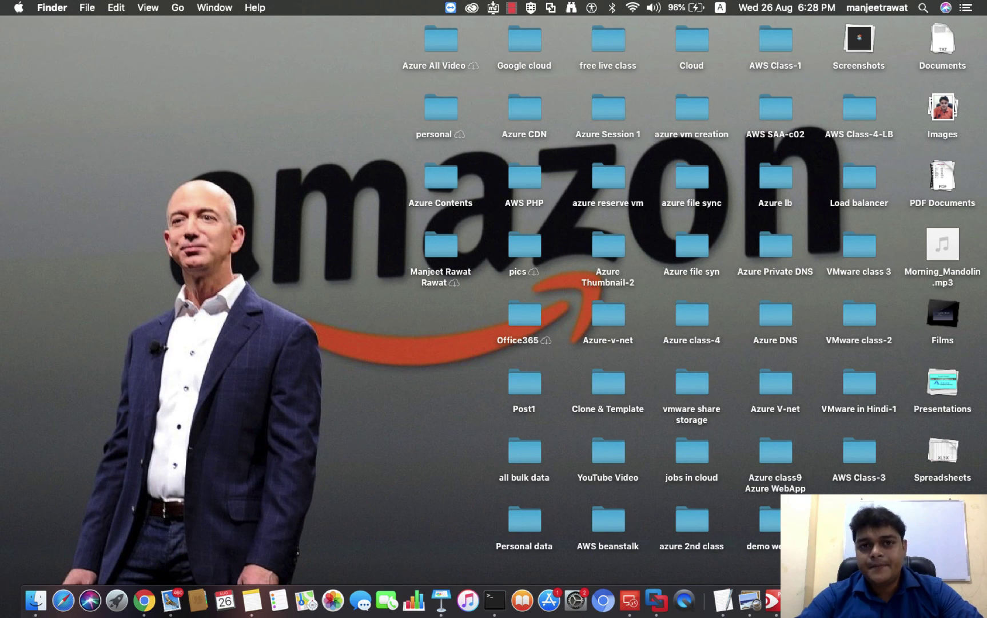
{"action": "right_click", "coordinate": [895, 600]}
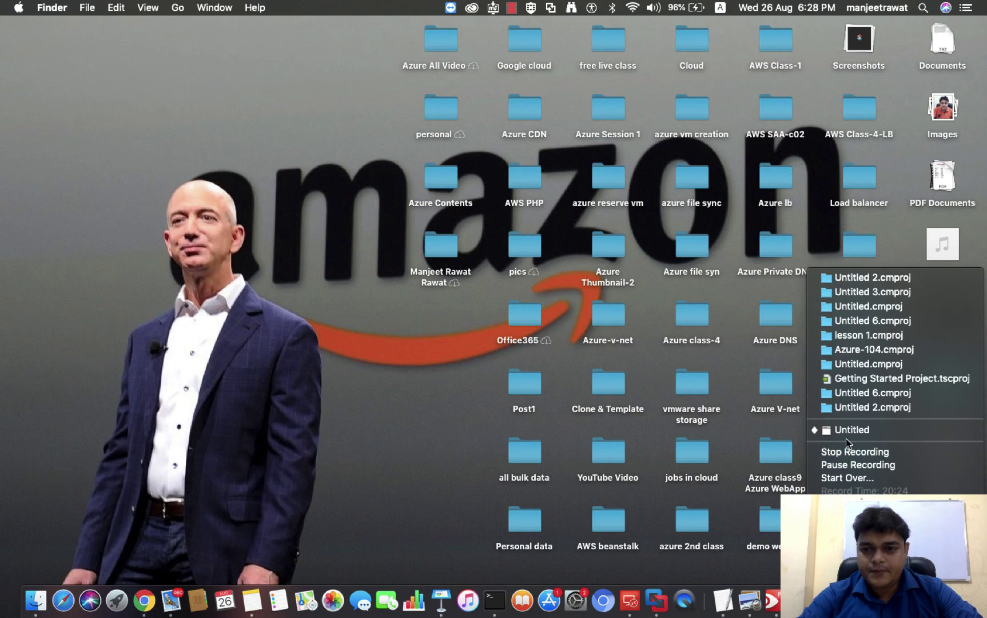